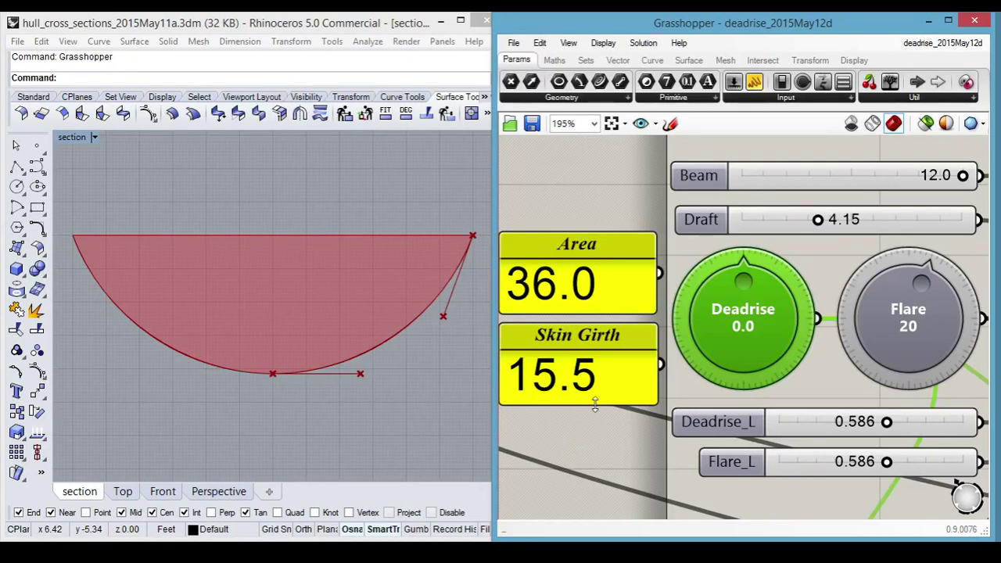
# Point out the Beam, Draft, Deadrise, Flare and Deadrise_L inputs and the Skin Girth and Area readouts
pyautogui.click(703, 179)
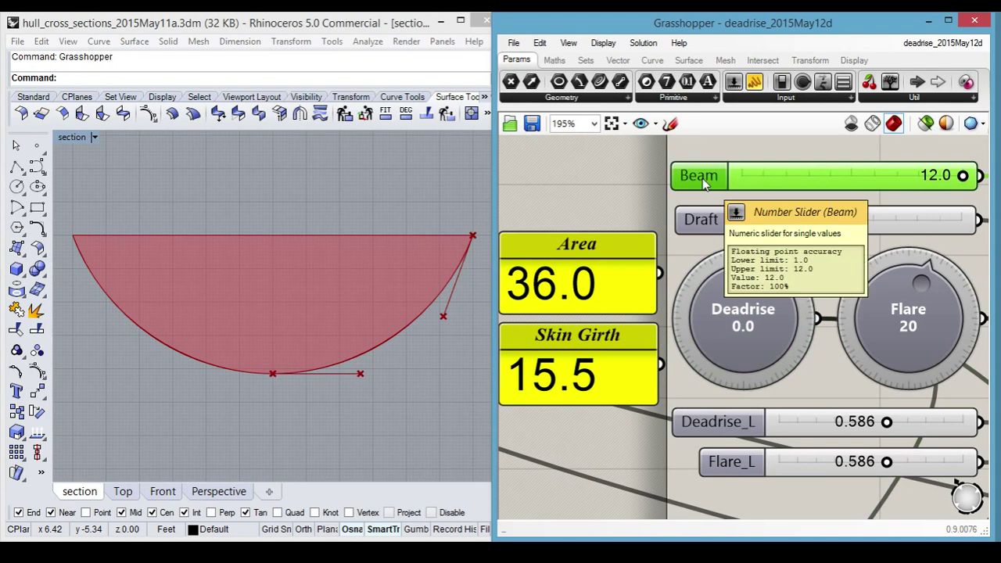
pyautogui.click(701, 221)
pyautogui.click(723, 328)
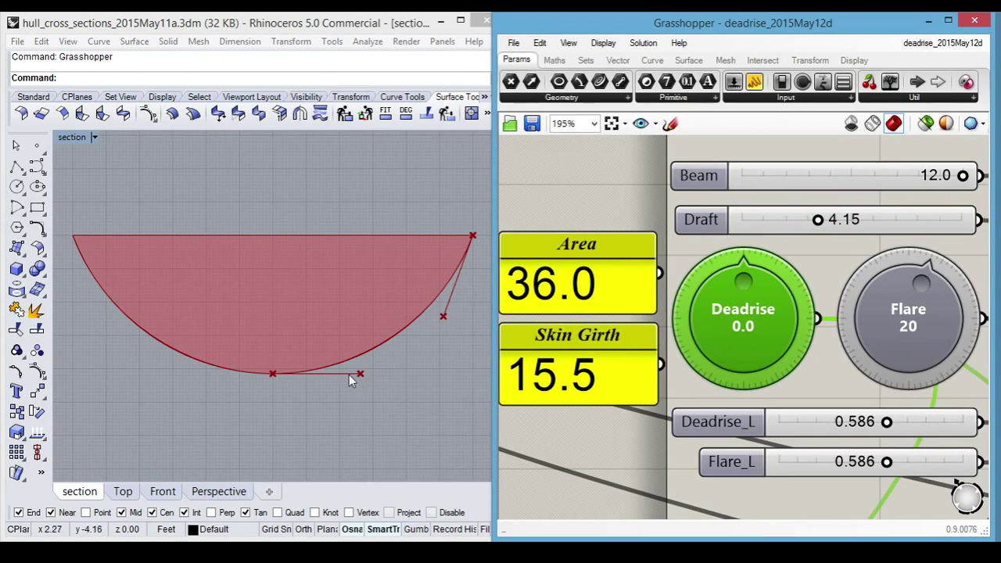
pyautogui.click(890, 324)
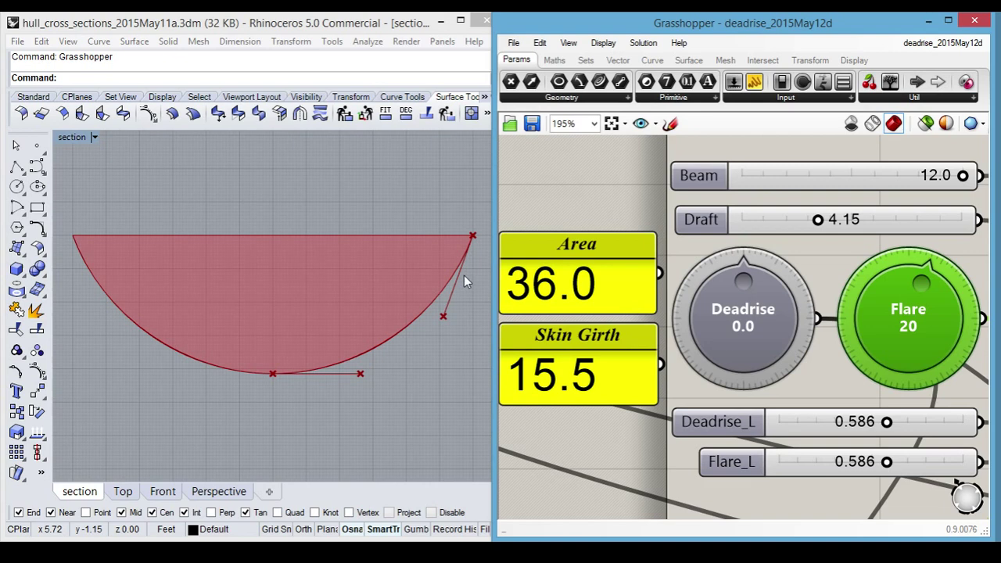
pyautogui.click(812, 424)
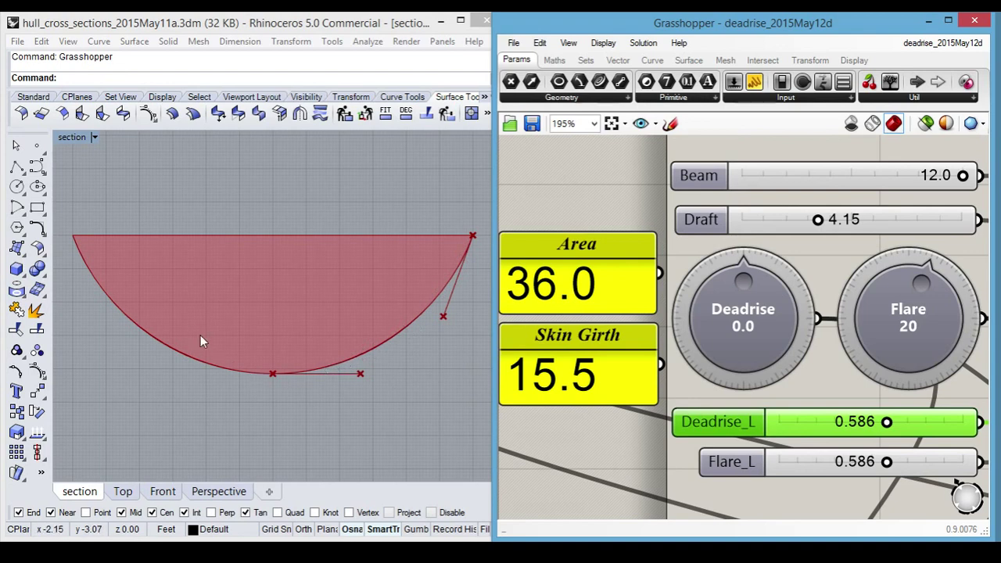
pyautogui.click(569, 338)
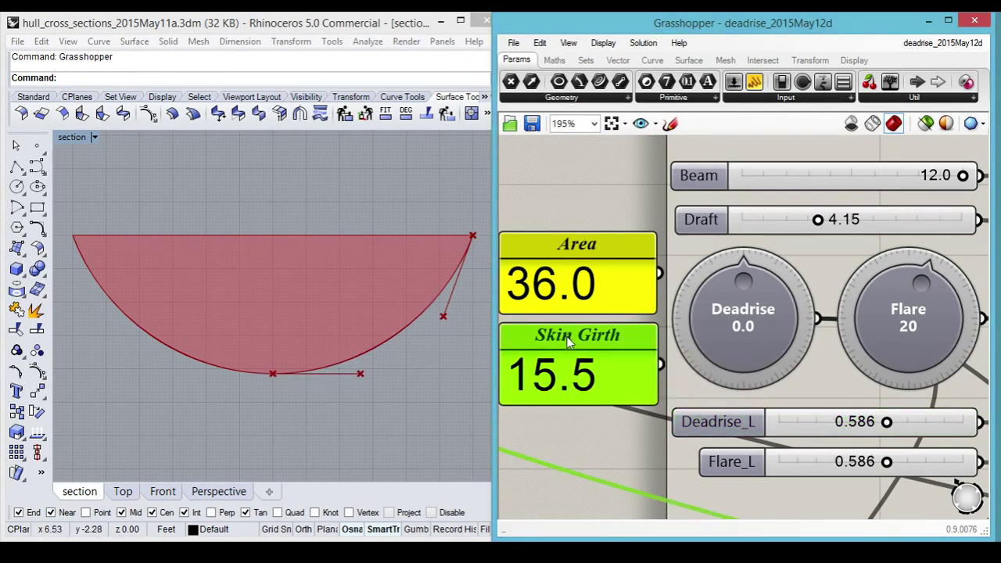
pyautogui.click(572, 245)
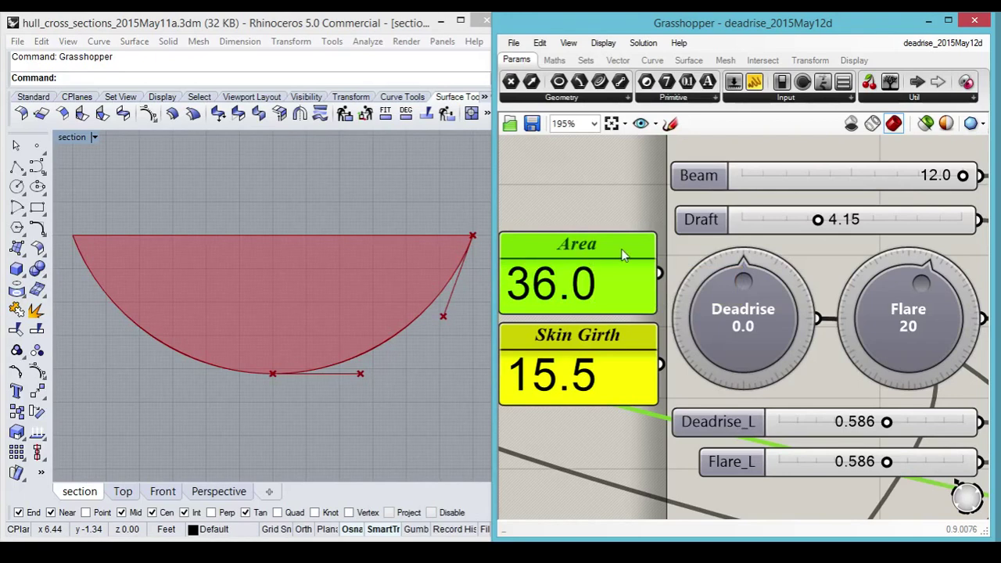
# Set the Flare knob's value to 0 in its settings
pyautogui.click(900, 288)
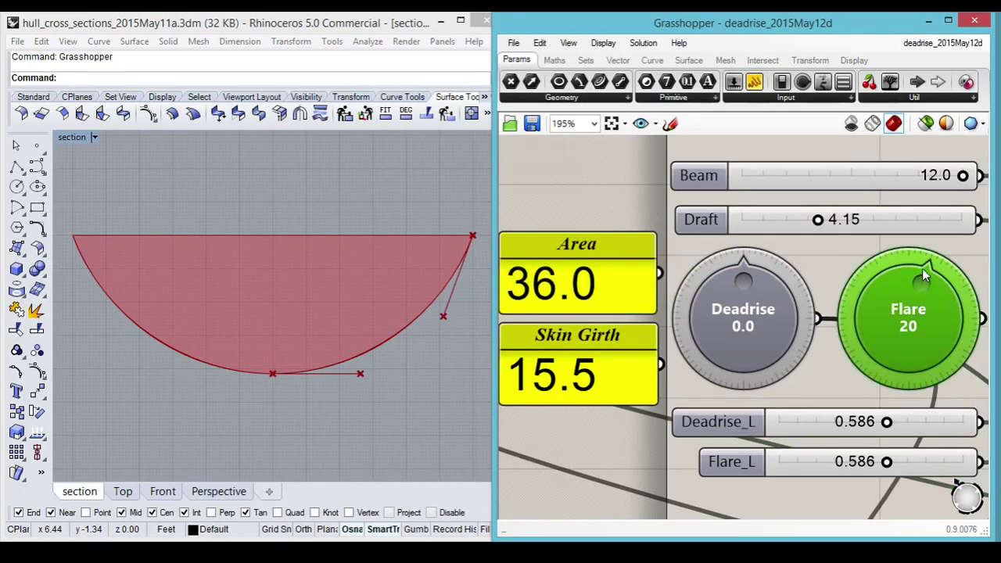
pyautogui.moveTo(922, 270); pyautogui.dragTo(916, 281)
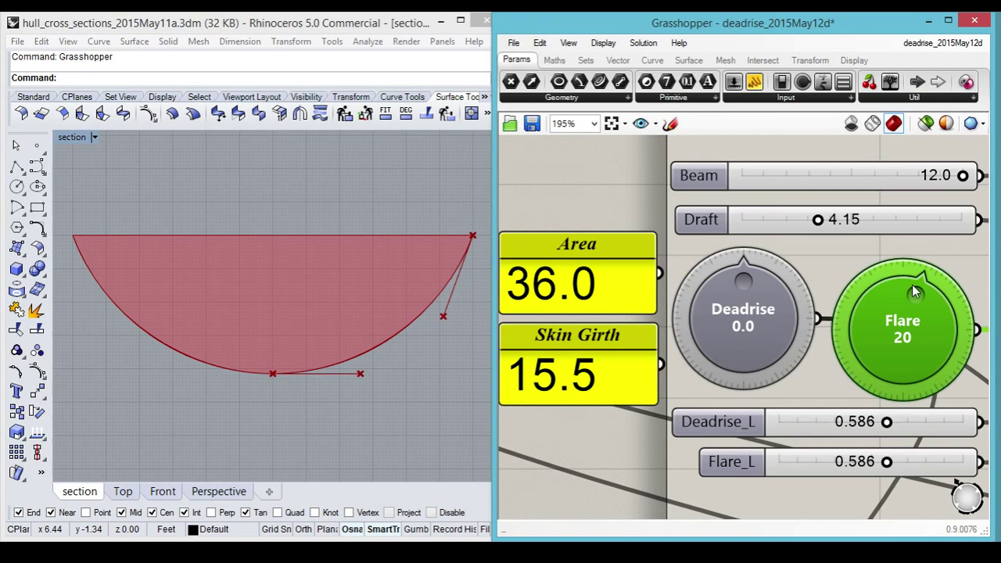
pyautogui.doubleClick(896, 286)
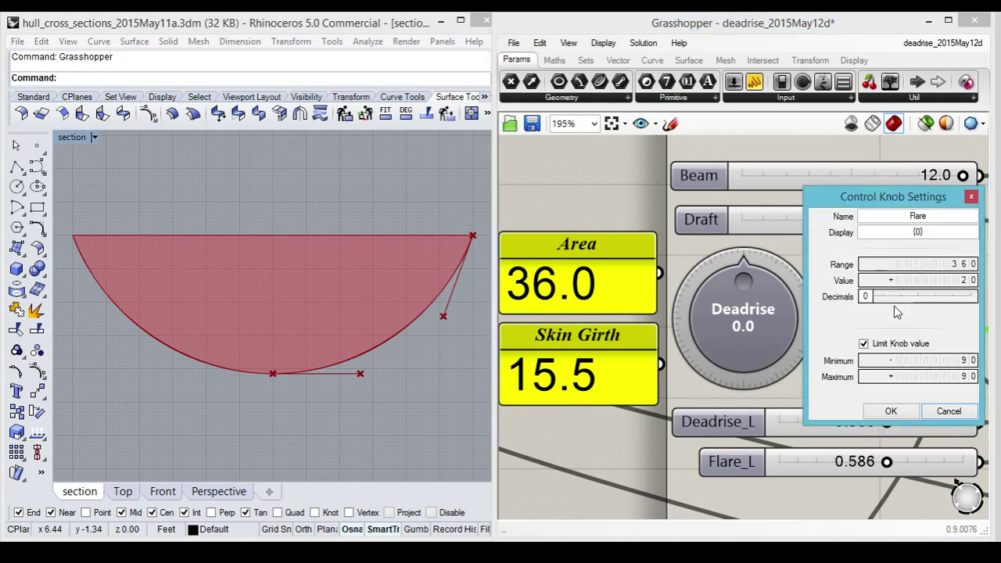
pyautogui.doubleClick(942, 282)
pyautogui.write('0')
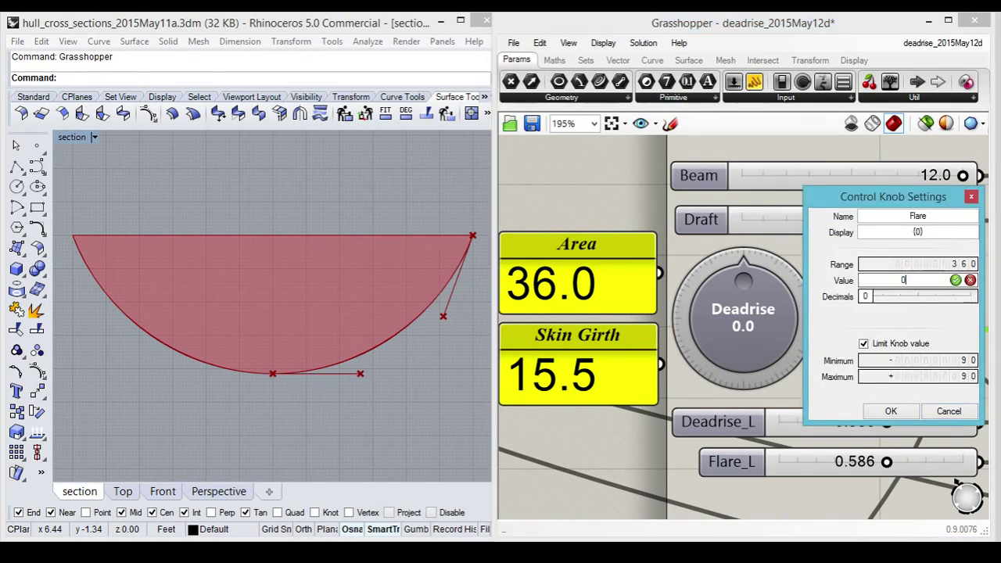
pyautogui.press('Return')
pyautogui.click(892, 414)
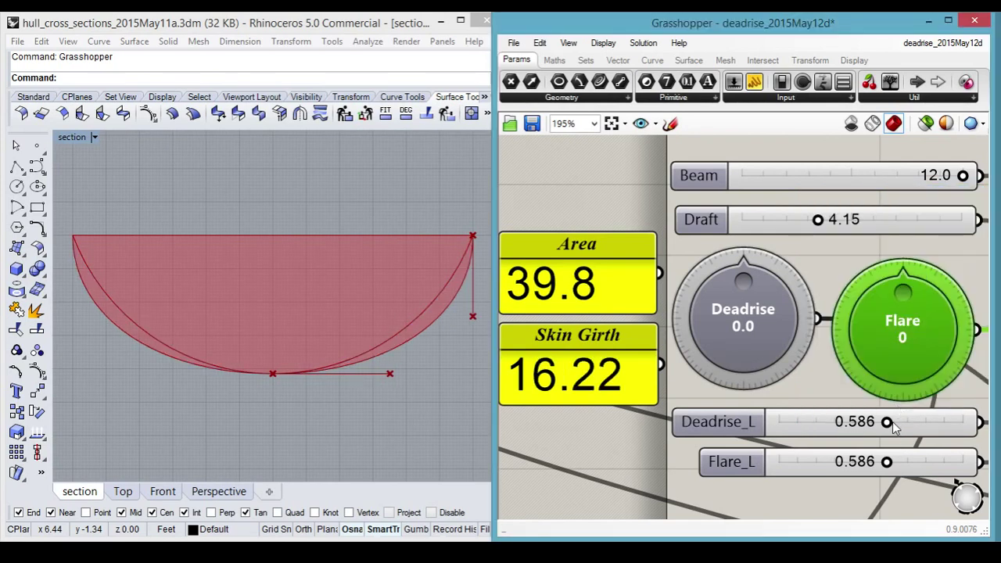
# Raise Deadrise_L and Flare_L to 1.000 and lower the Draft to shrink the hull area
pyautogui.moveTo(892, 424); pyautogui.dragTo(972, 424)
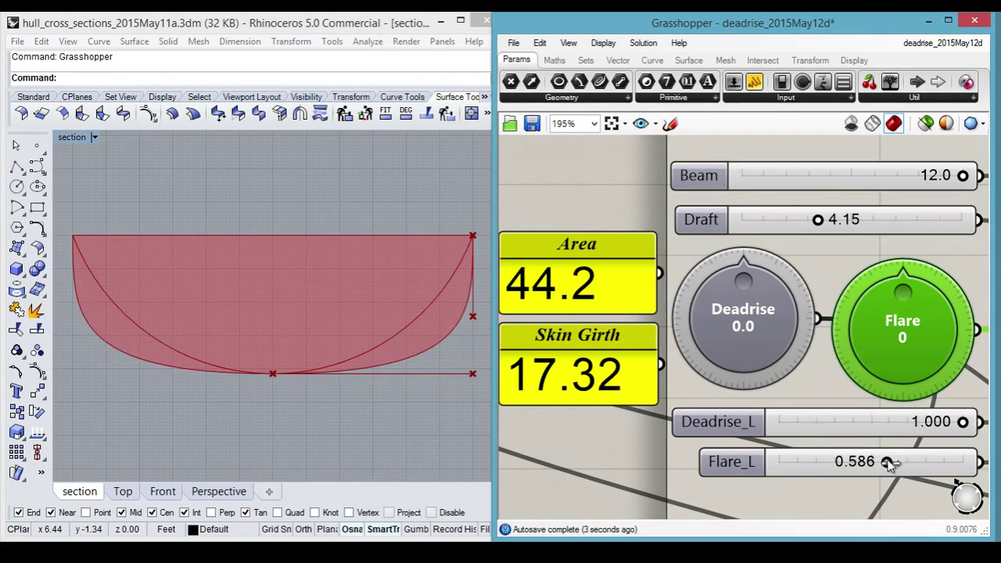
pyautogui.moveTo(887, 461); pyautogui.dragTo(978, 463)
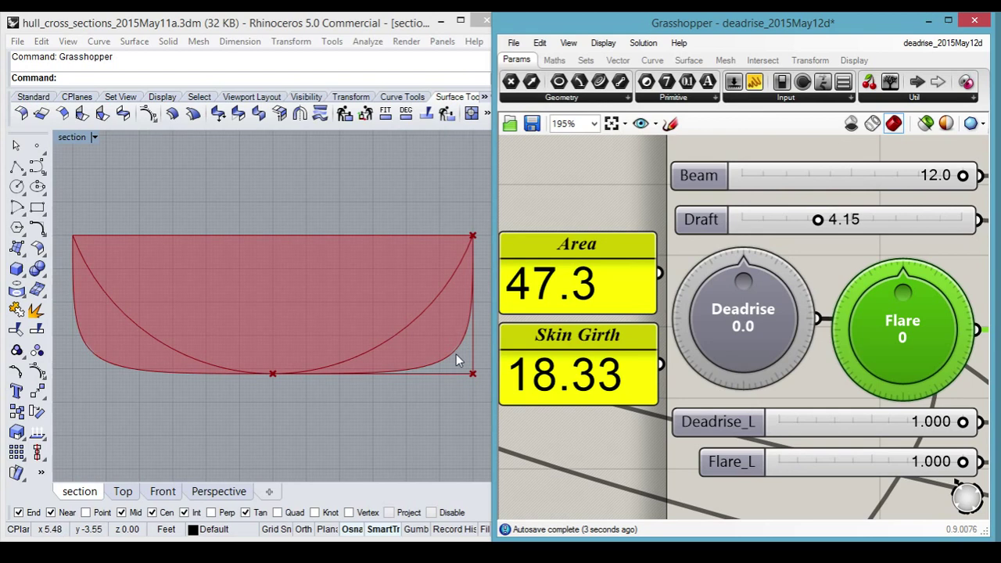
pyautogui.moveTo(817, 222); pyautogui.dragTo(862, 223)
# Enter Draft 3.16 so Area reads 36.0, then point out the Area and Skin Girth 16.63 readouts
pyautogui.doubleClick(842, 222)
pyautogui.write('6')
pyautogui.press('Return')
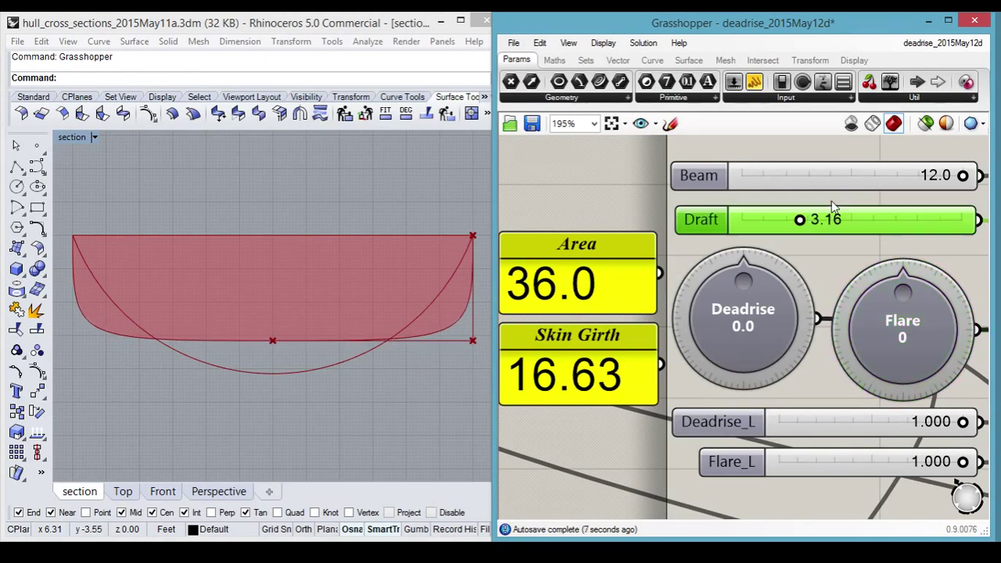
pyautogui.click(552, 248)
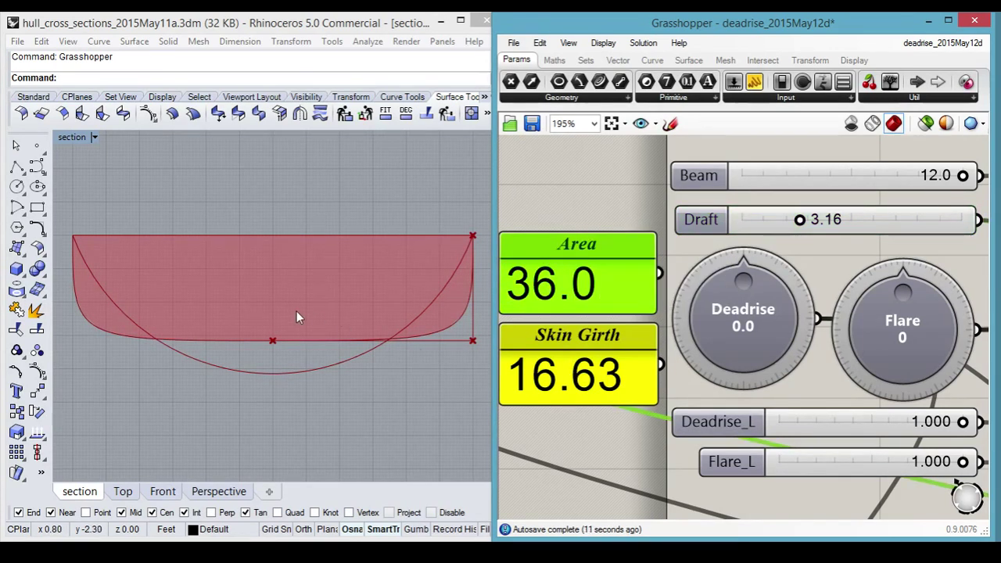
pyautogui.click(563, 336)
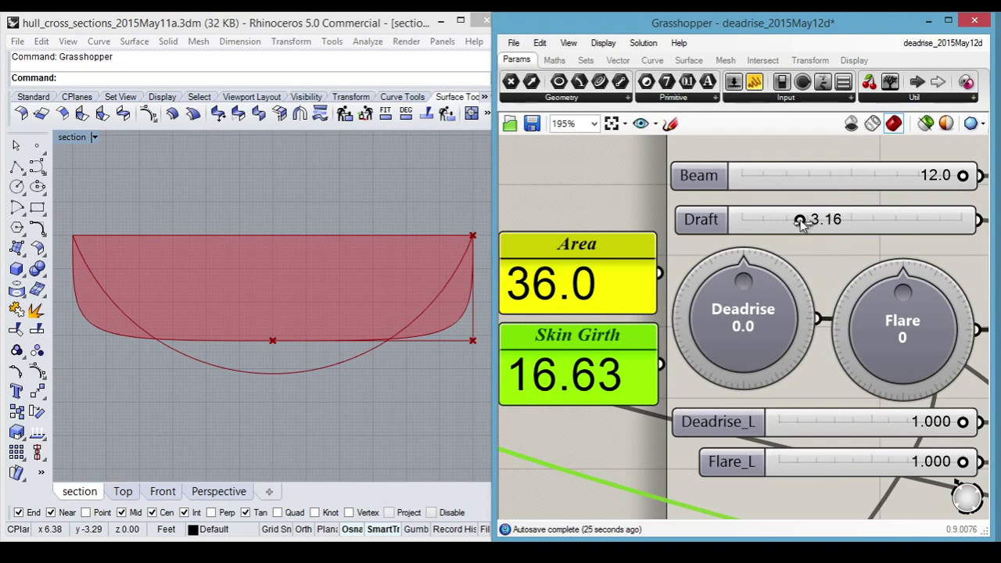
# Deepen the hull by setting the Draft slider to 6.00
pyautogui.moveTo(799, 220); pyautogui.dragTo(859, 224)
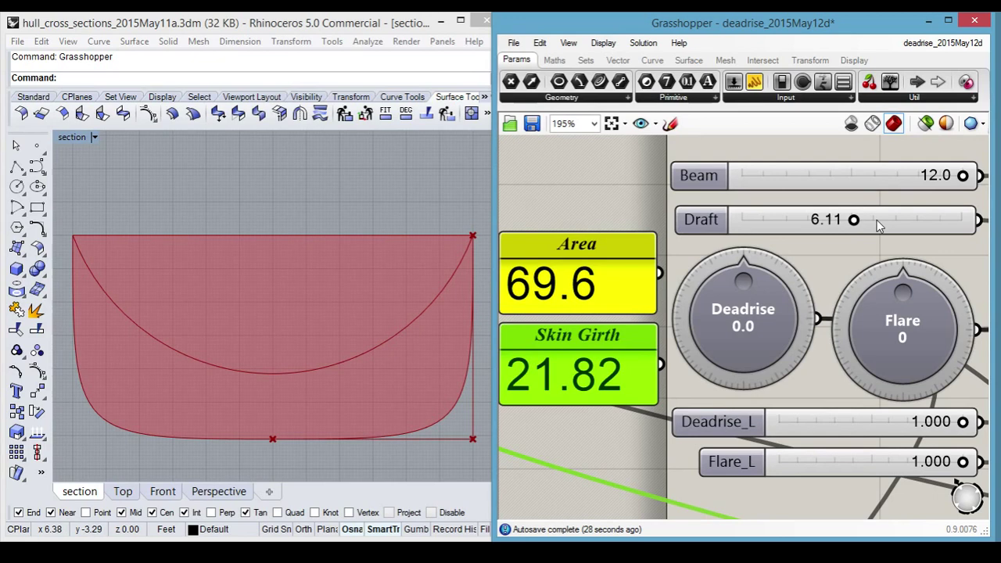
pyautogui.doubleClick(876, 220)
pyautogui.write('6')
pyautogui.press('Return')
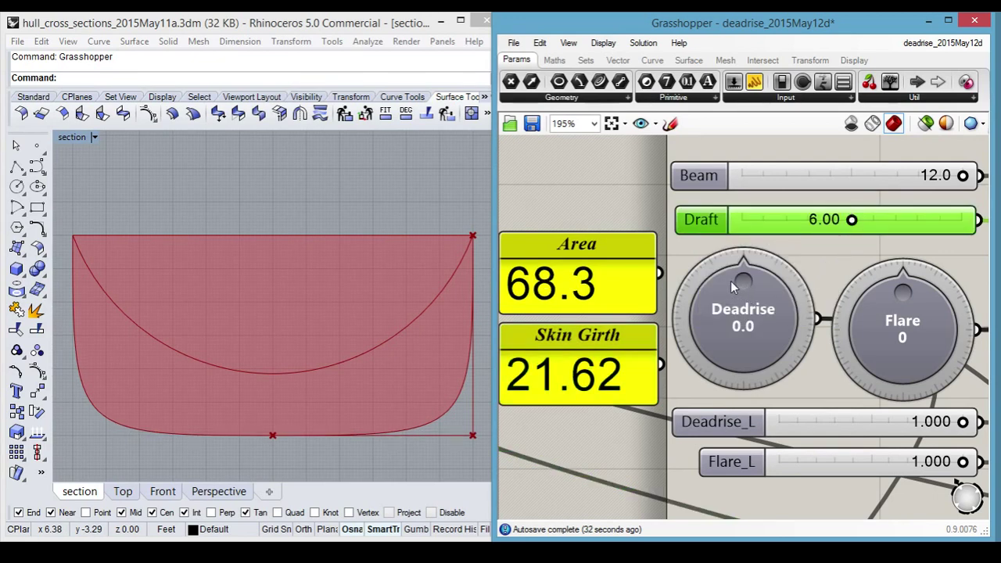
# Turn Deadrise to 45 and lower Deadrise_L to 0.952, restoring Area 36.0
pyautogui.click(719, 290)
pyautogui.moveTo(741, 277); pyautogui.dragTo(797, 331)
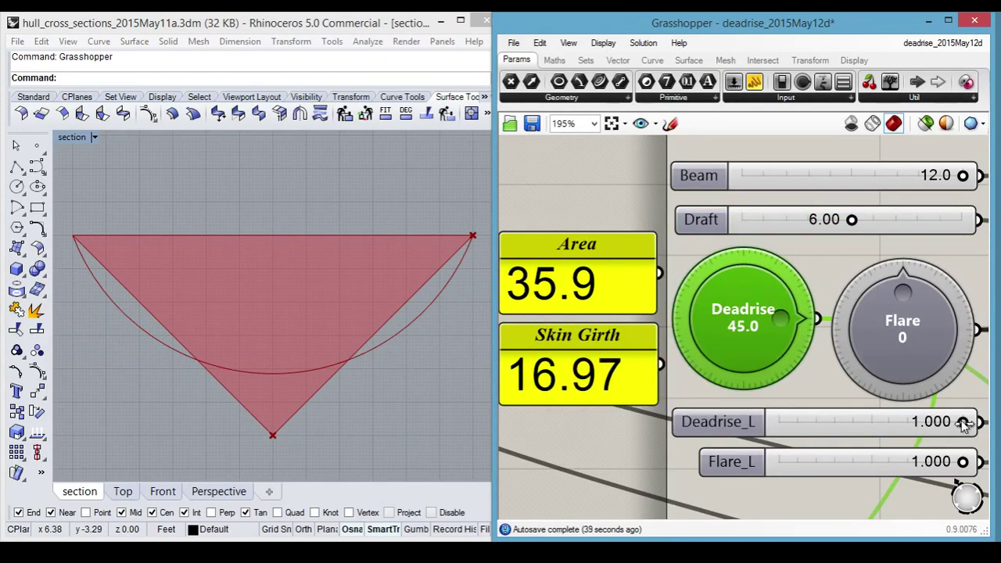
pyautogui.moveTo(965, 423); pyautogui.dragTo(954, 430)
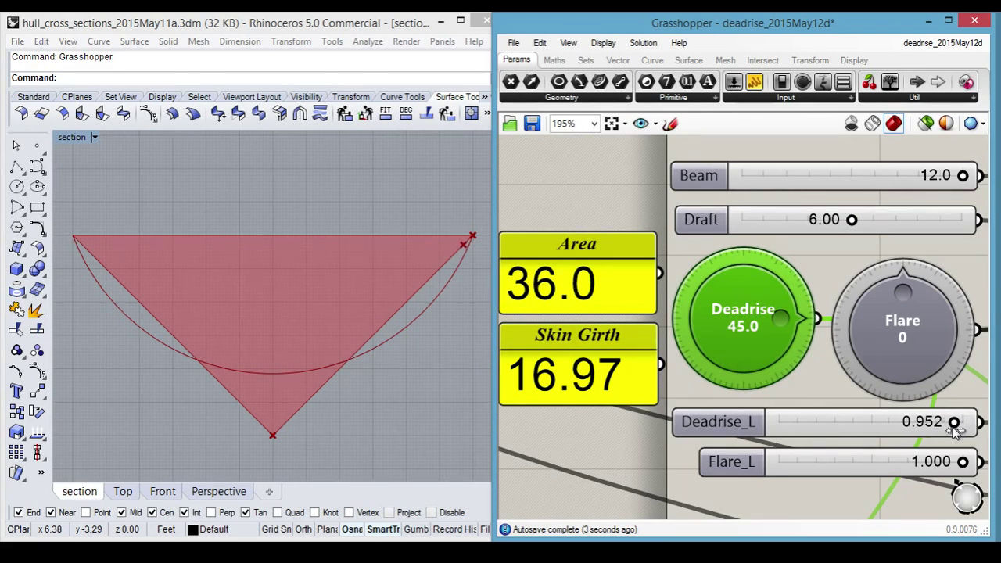
pyautogui.click(581, 246)
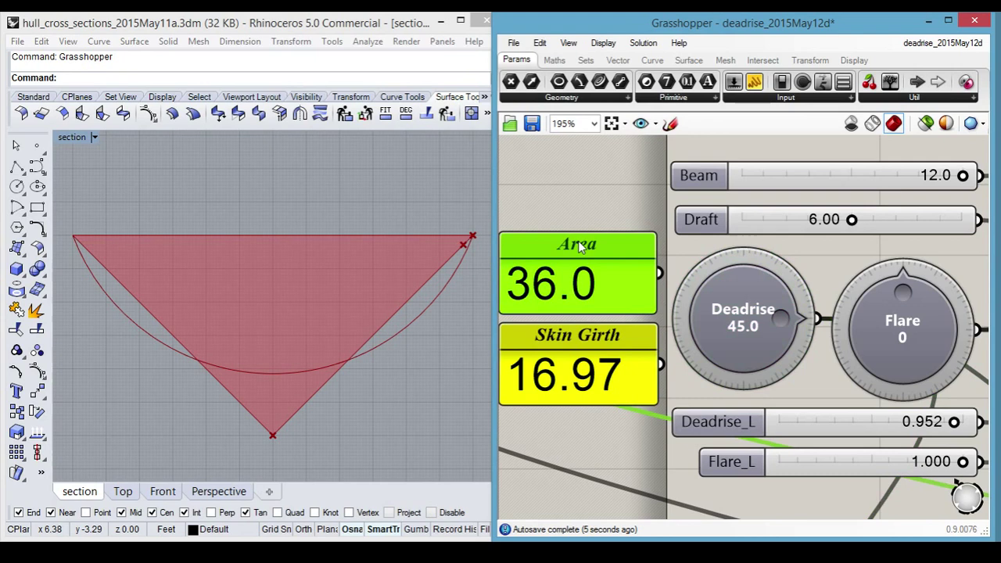
pyautogui.click(586, 348)
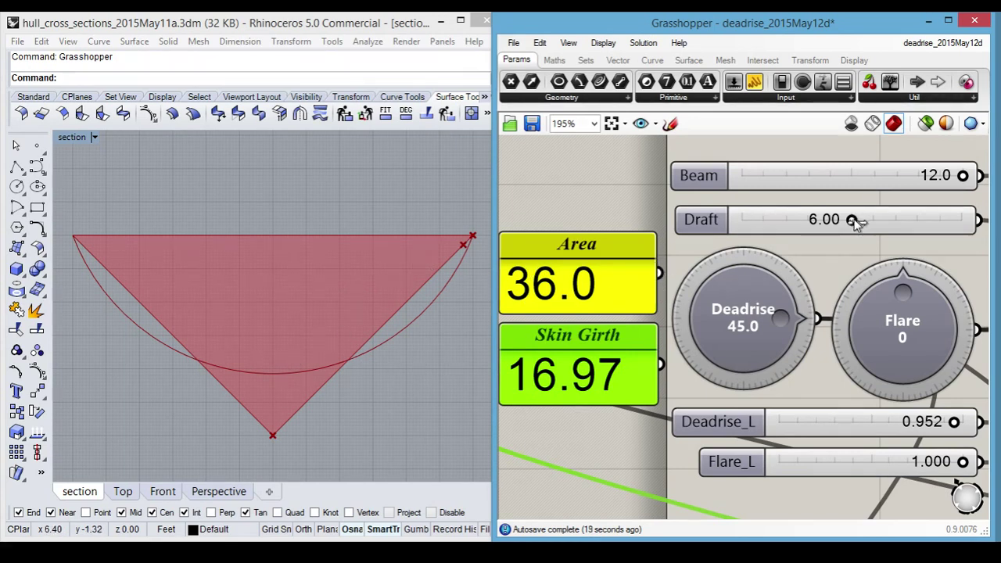
# Adjust Draft to 5.00, Deadrise to 22.2, Deadrise_L to 0.001 and Flare_L to 0.659, checking Area 36.0
pyautogui.moveTo(854, 222); pyautogui.dragTo(837, 232)
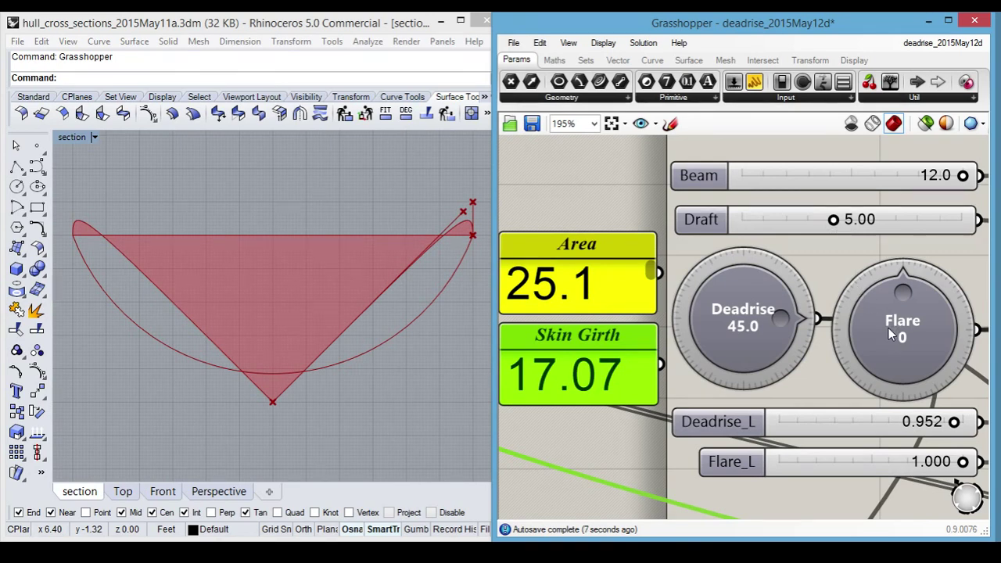
pyautogui.moveTo(776, 312); pyautogui.dragTo(774, 290)
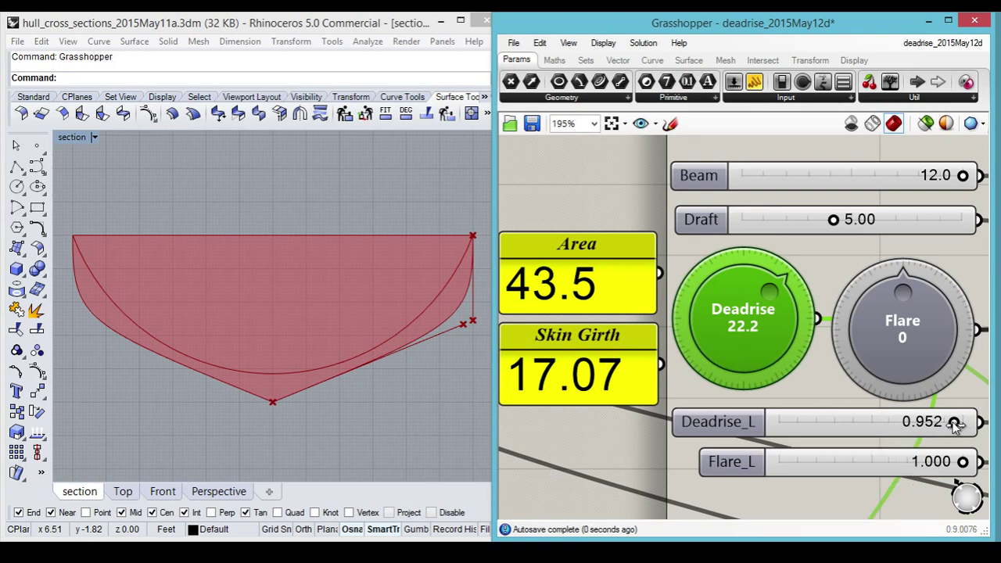
pyautogui.moveTo(953, 421); pyautogui.dragTo(773, 444)
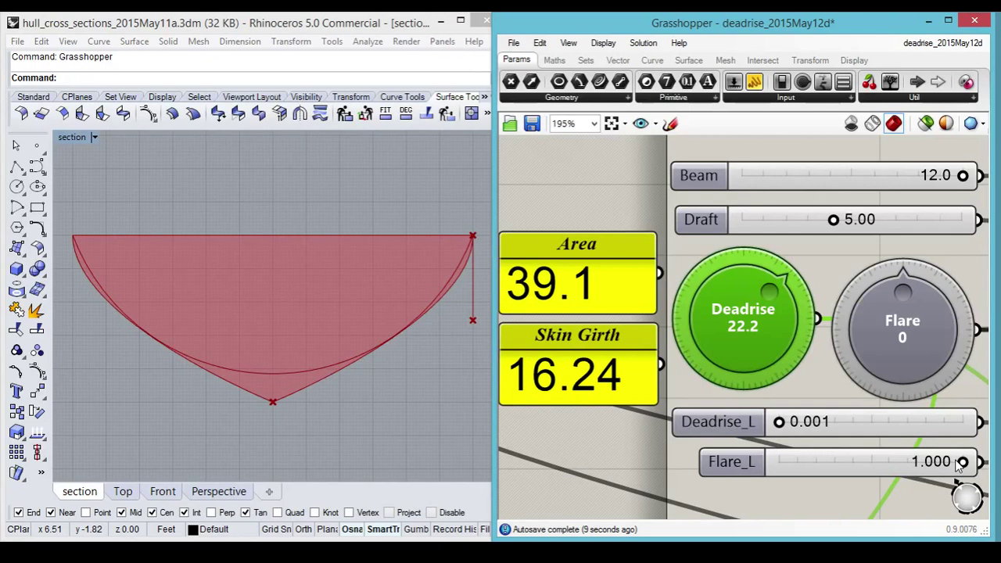
pyautogui.moveTo(961, 463); pyautogui.dragTo(901, 467)
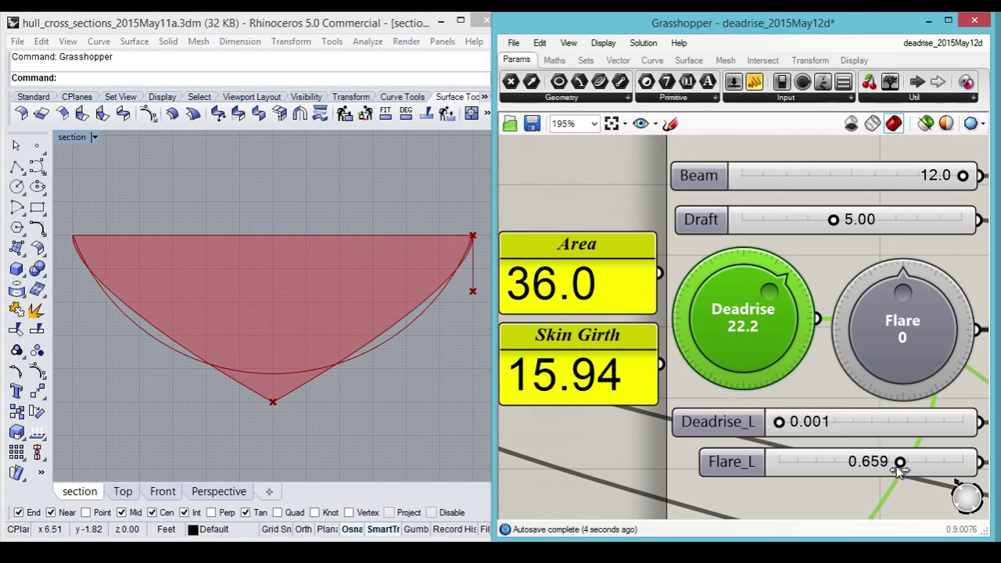
pyautogui.click(575, 247)
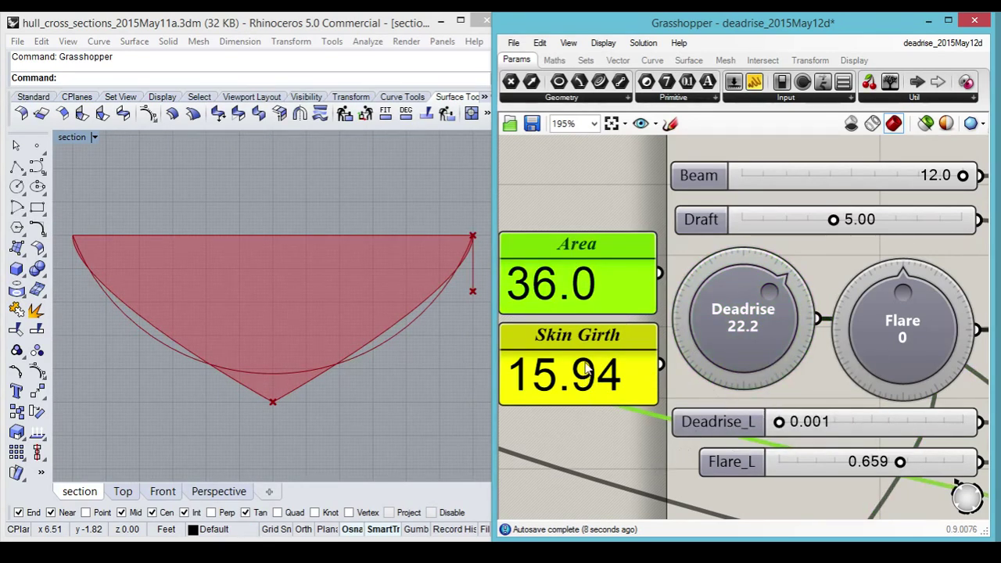
pyautogui.click(596, 336)
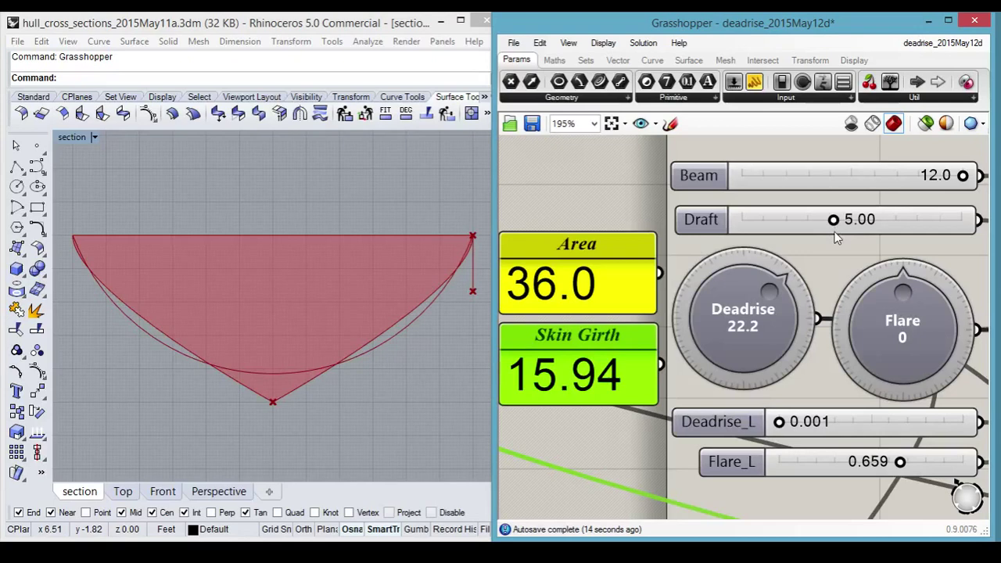
# Set Draft 4.52, Flare_L 1.000 and Deadrise_L 0.398, keeping Area 36.0 with Skin Girth 15.72
pyautogui.moveTo(834, 219); pyautogui.dragTo(827, 222)
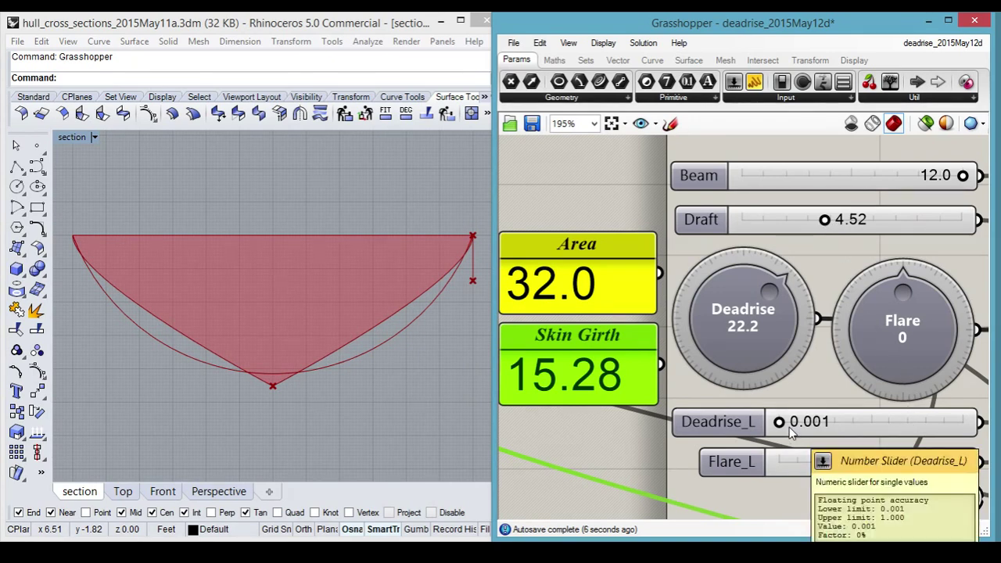
pyautogui.moveTo(901, 462); pyautogui.dragTo(981, 463)
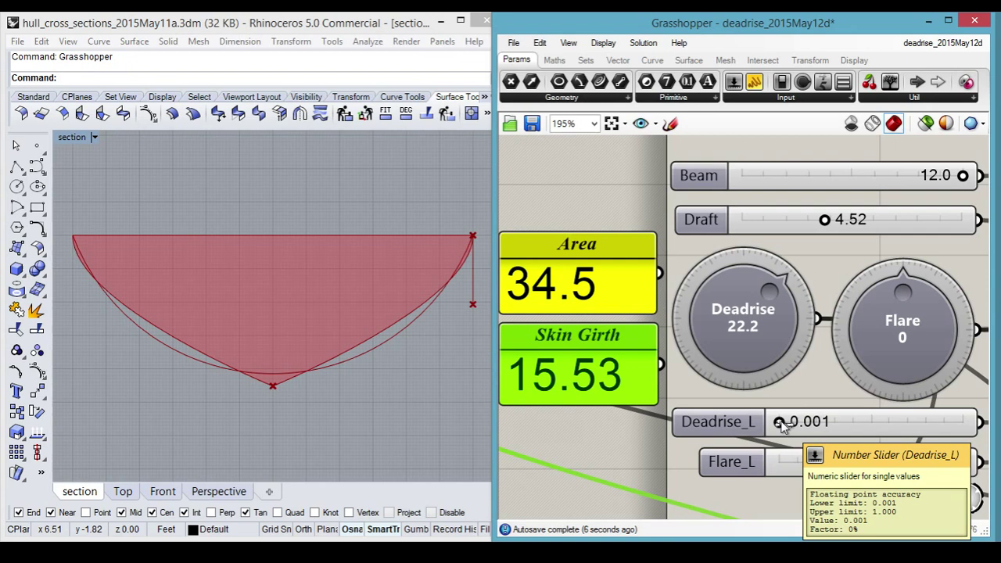
pyautogui.moveTo(782, 423); pyautogui.dragTo(856, 455)
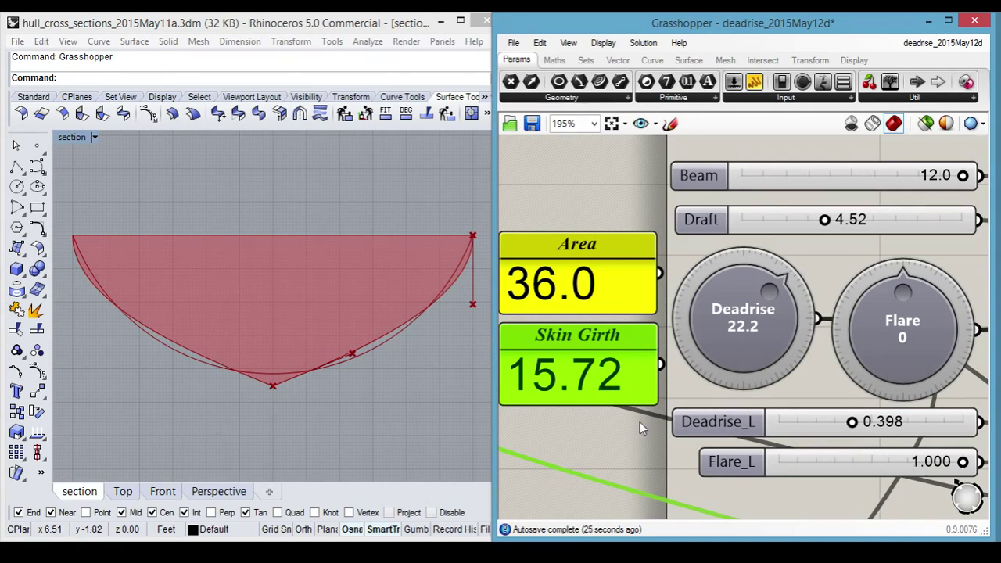
pyautogui.click(582, 249)
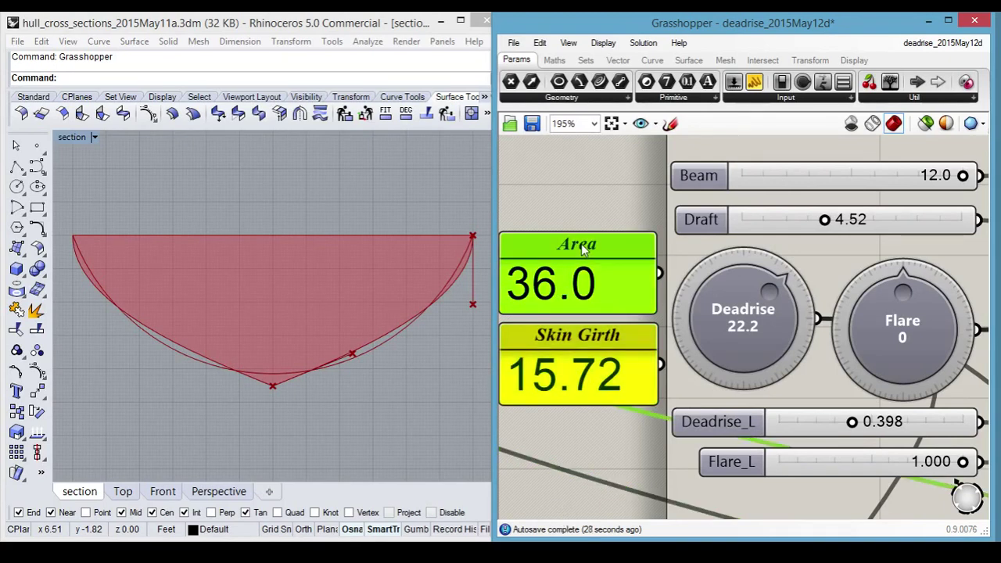
pyautogui.click(570, 333)
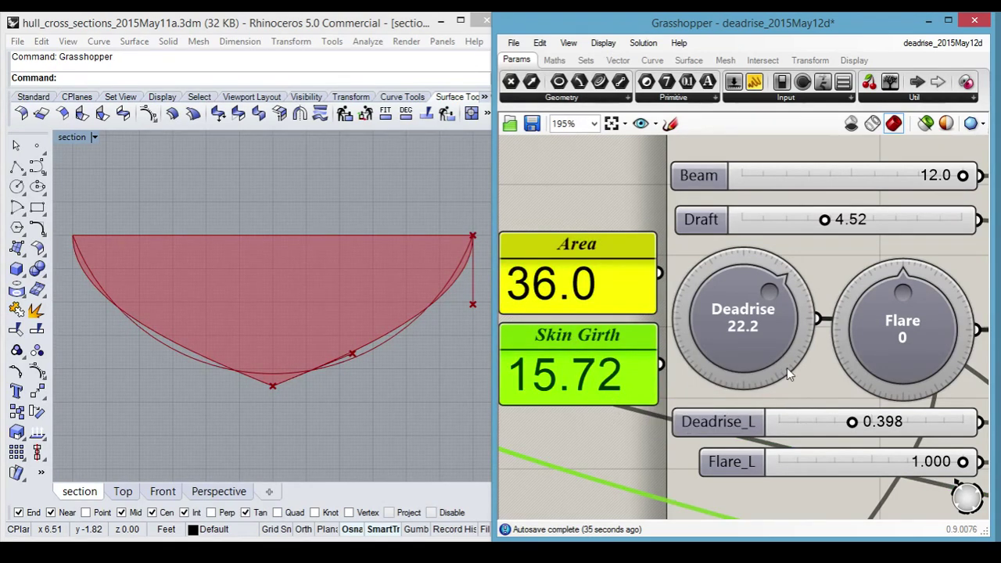
# Set the Deadrise knob to exactly 17.0, enlarging the section to Area 38.7
pyautogui.click(776, 288)
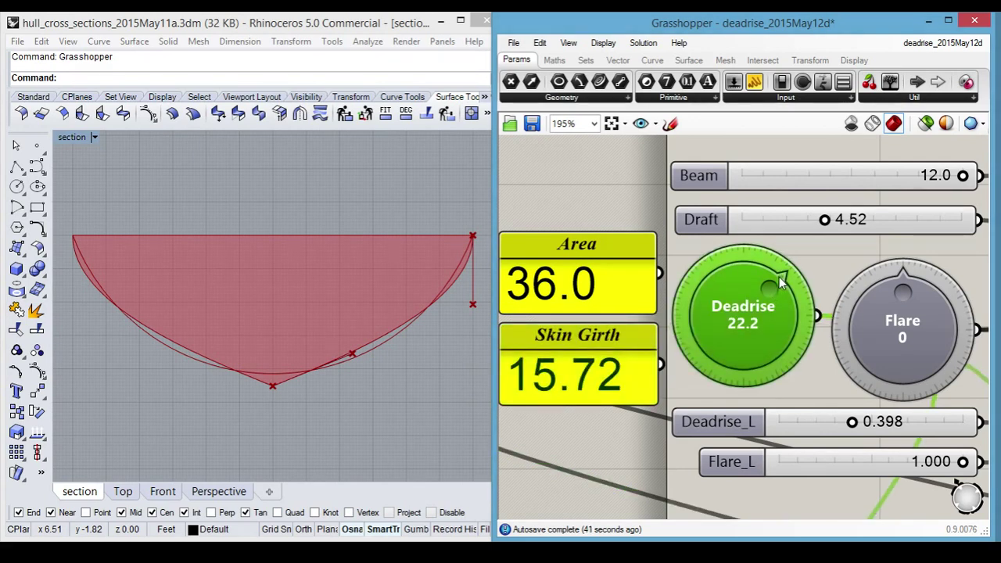
pyautogui.moveTo(769, 294)
pyautogui.mouseDown()
pyautogui.moveTo(770, 307)
pyautogui.moveTo(769, 283)
pyautogui.mouseUp()
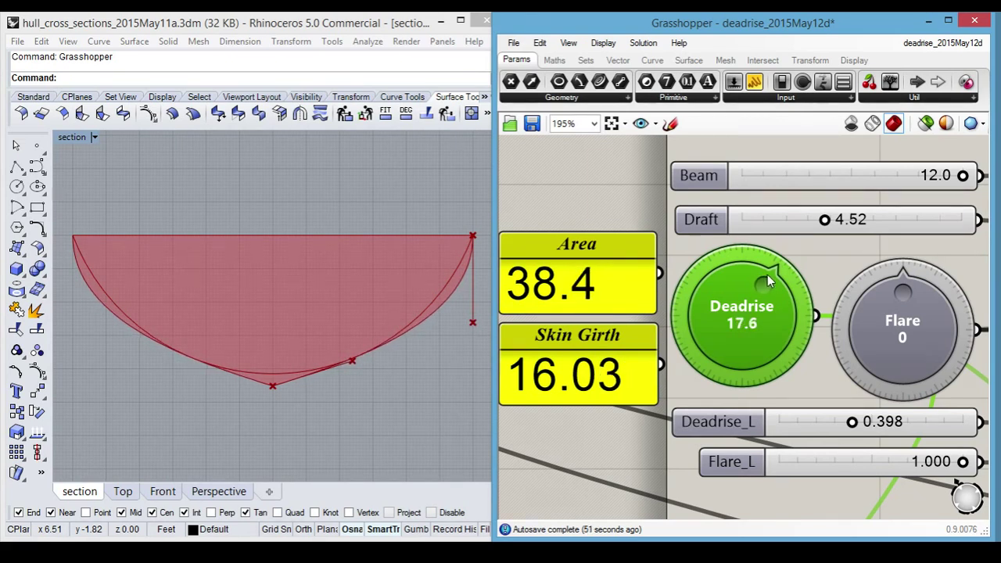
pyautogui.doubleClick(759, 306)
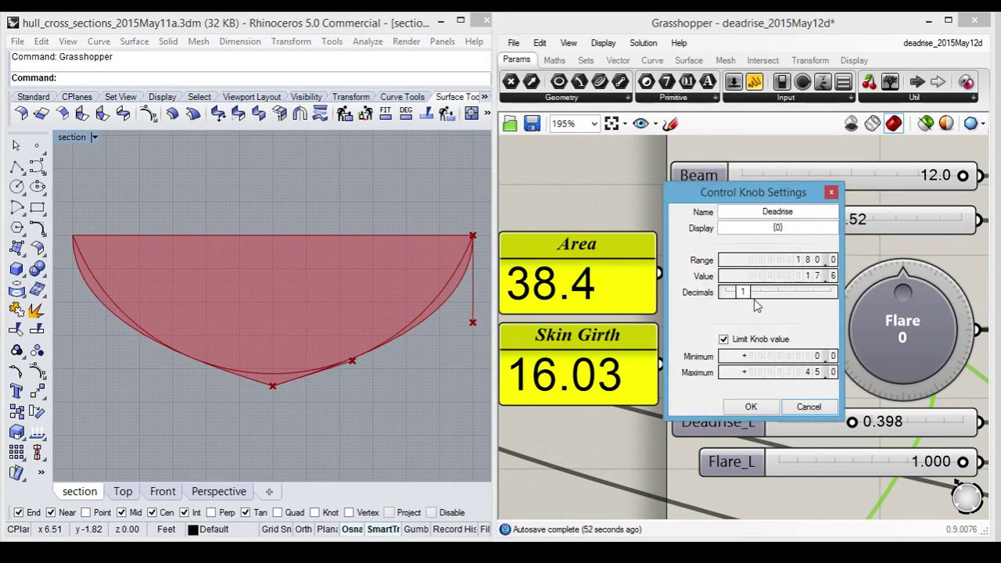
pyautogui.doubleClick(819, 283)
pyautogui.click(795, 276)
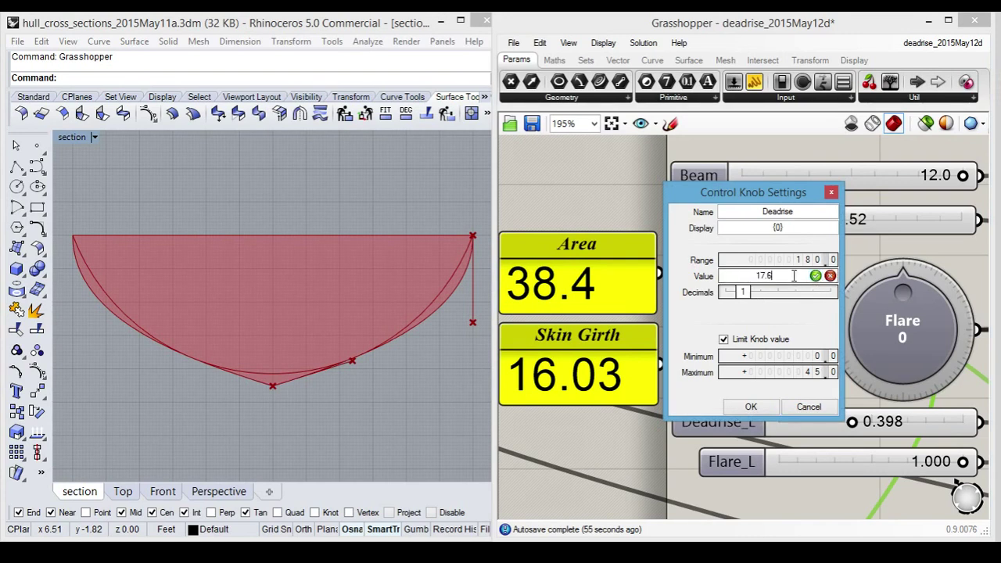
pyautogui.press('BackSpace')
pyautogui.write('0')
pyautogui.click(752, 408)
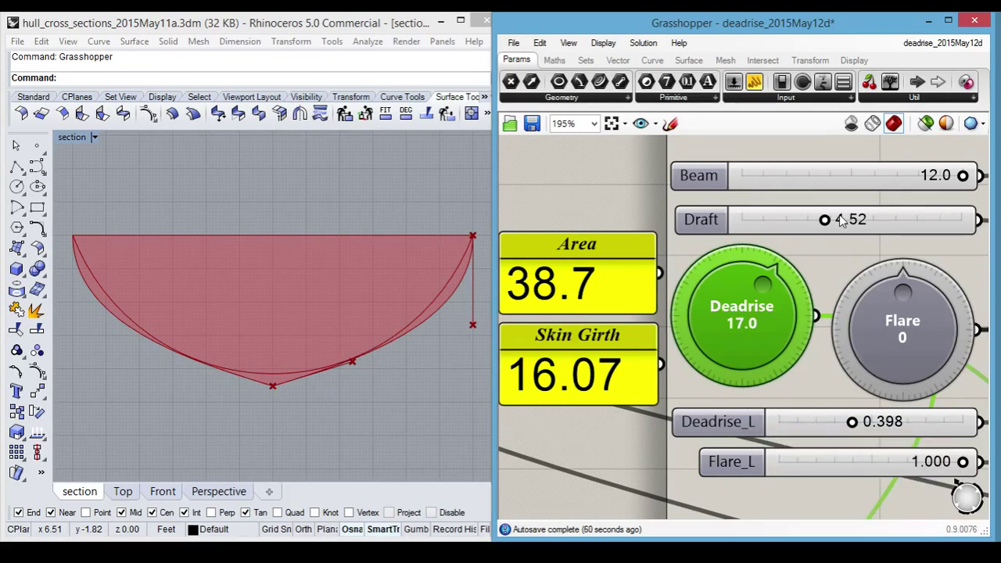
# Lower Draft to 4.48 and Deadrise_L to 0.196, giving Area 37.3
pyautogui.moveTo(832, 222); pyautogui.dragTo(827, 222)
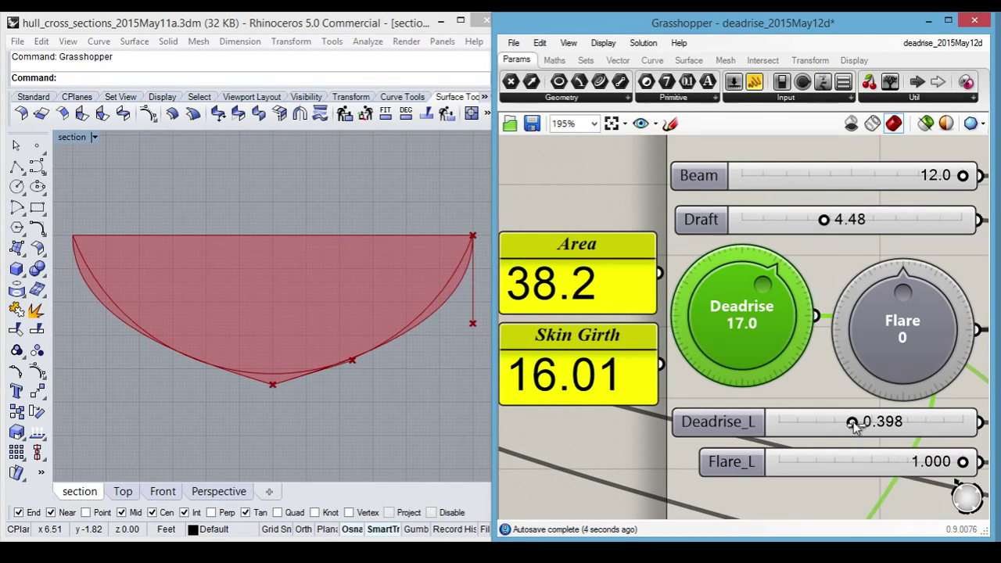
pyautogui.moveTo(852, 423); pyautogui.dragTo(815, 387)
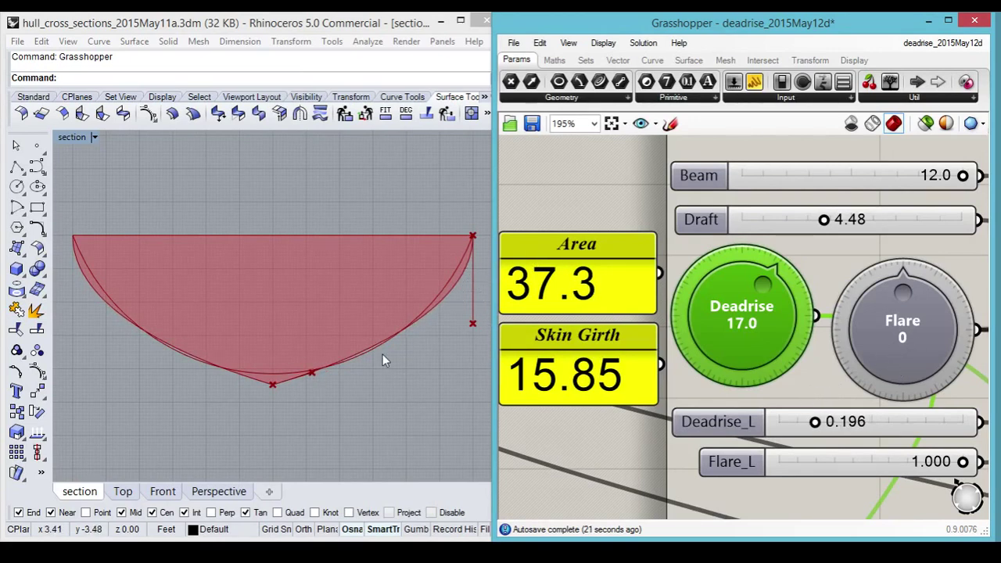
# Set the Flare knob's value to 5 in its settings
pyautogui.click(882, 309)
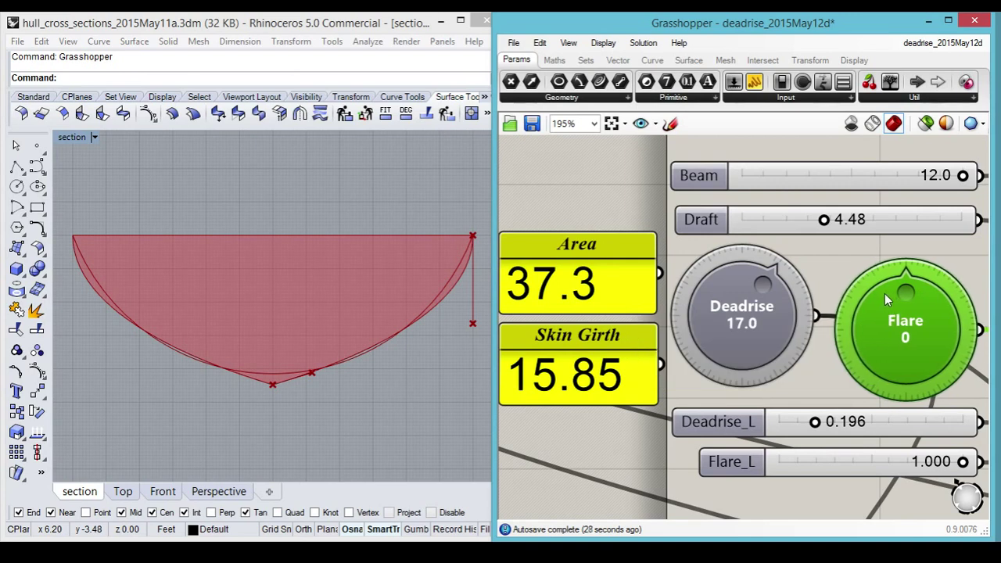
pyautogui.doubleClick(888, 332)
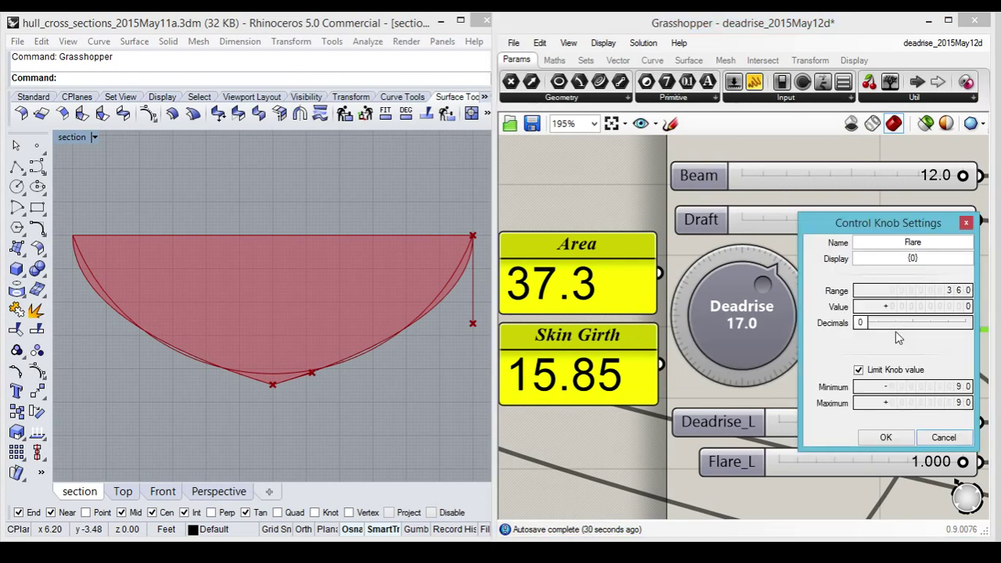
pyautogui.doubleClick(936, 307)
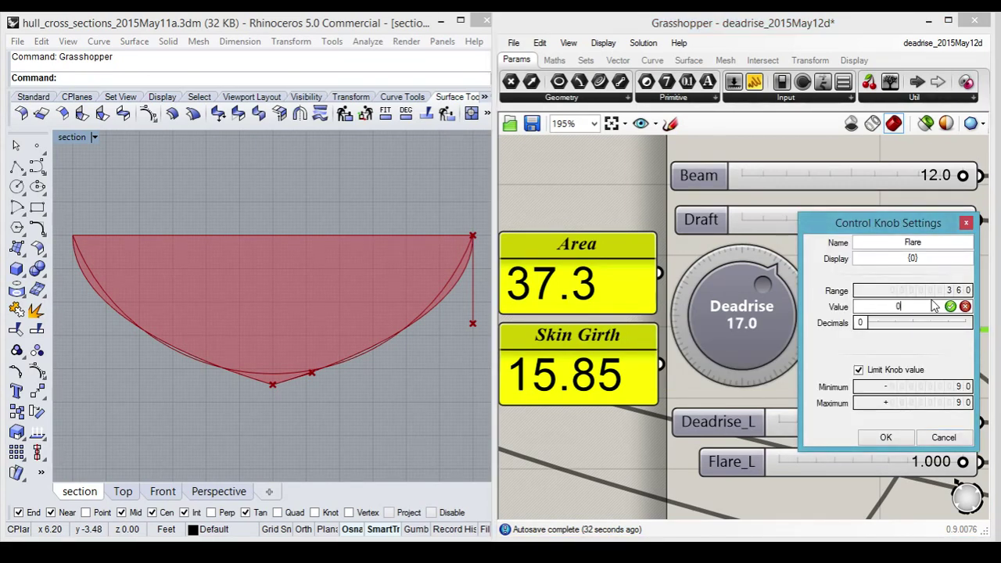
pyautogui.write('5')
pyautogui.press('Return')
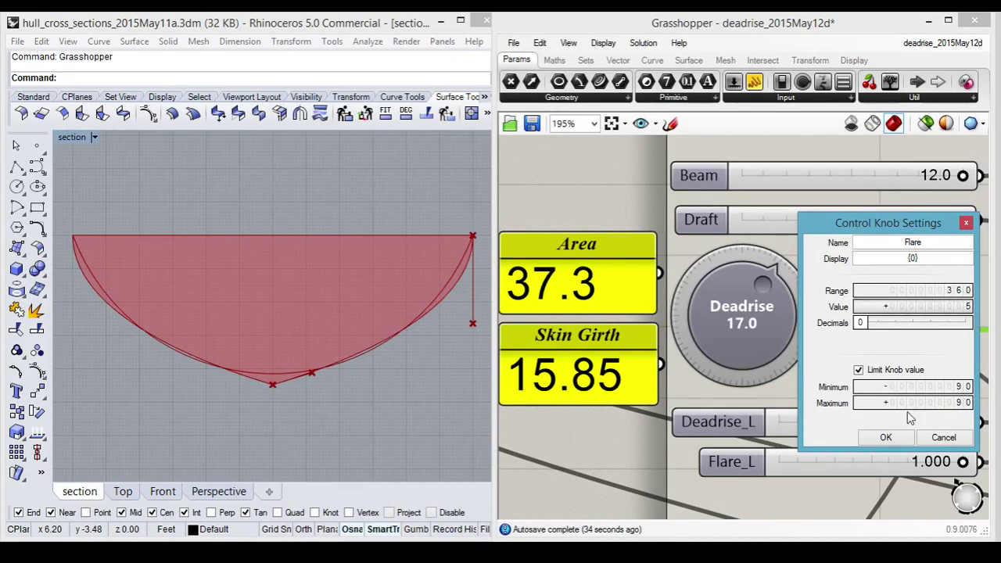
pyautogui.click(887, 438)
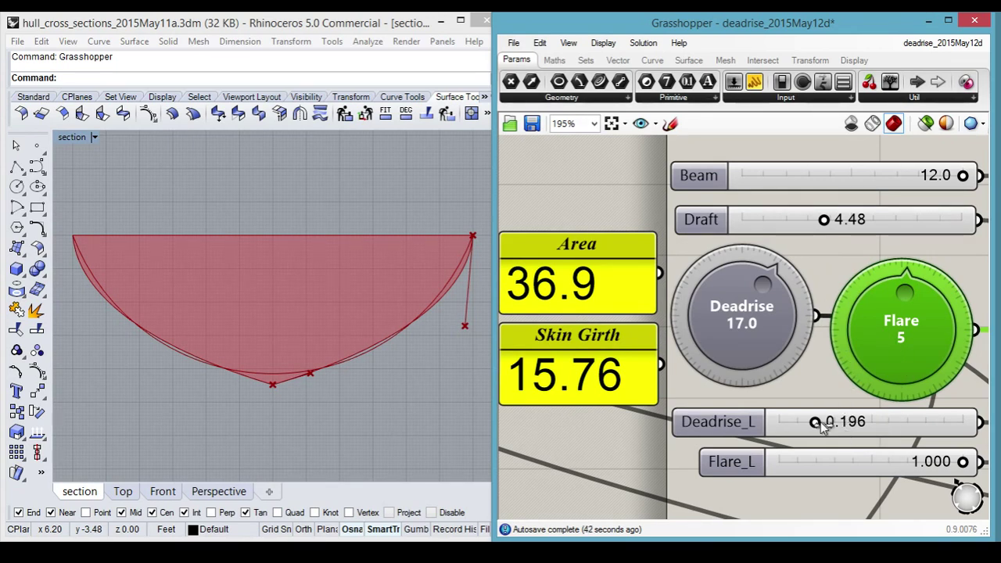
# Shorten Deadrise_L to 0.069 and set the Draft to 4.45 for Area 36.0
pyautogui.moveTo(815, 422); pyautogui.dragTo(794, 423)
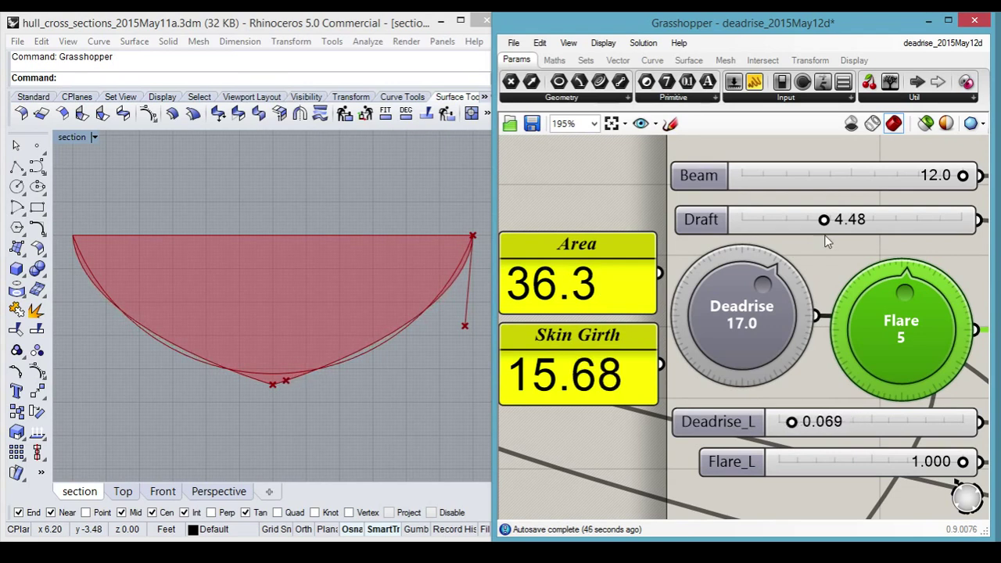
pyautogui.moveTo(823, 221); pyautogui.dragTo(859, 222)
pyautogui.doubleClick(850, 219)
pyautogui.write('5')
pyautogui.press('Return')
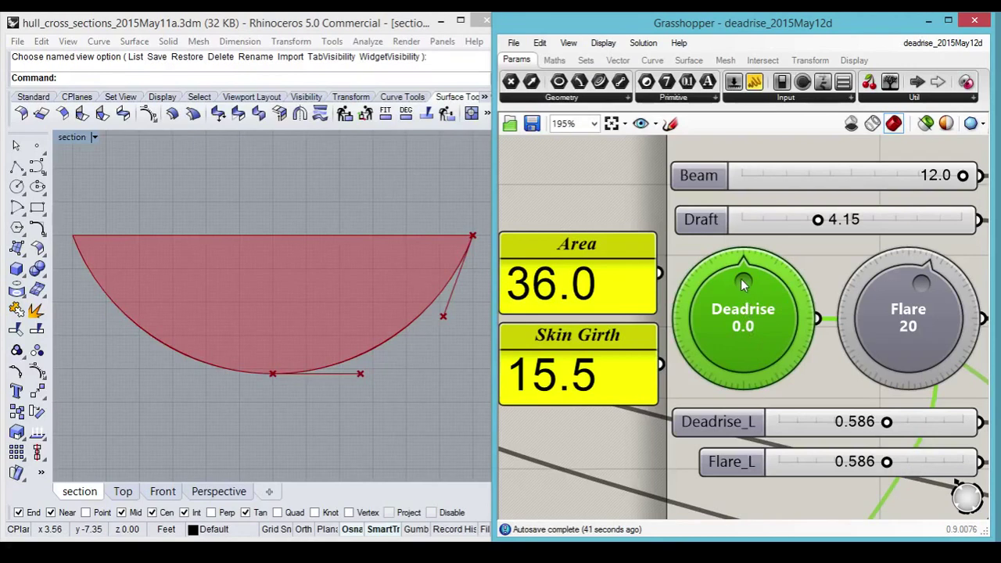
# Set Deadrise 10.6, Deadrise_L 0.979, Flare_L 0.901 and Flare 8, giving Area 39.4
pyautogui.moveTo(744, 284); pyautogui.dragTo(796, 362)
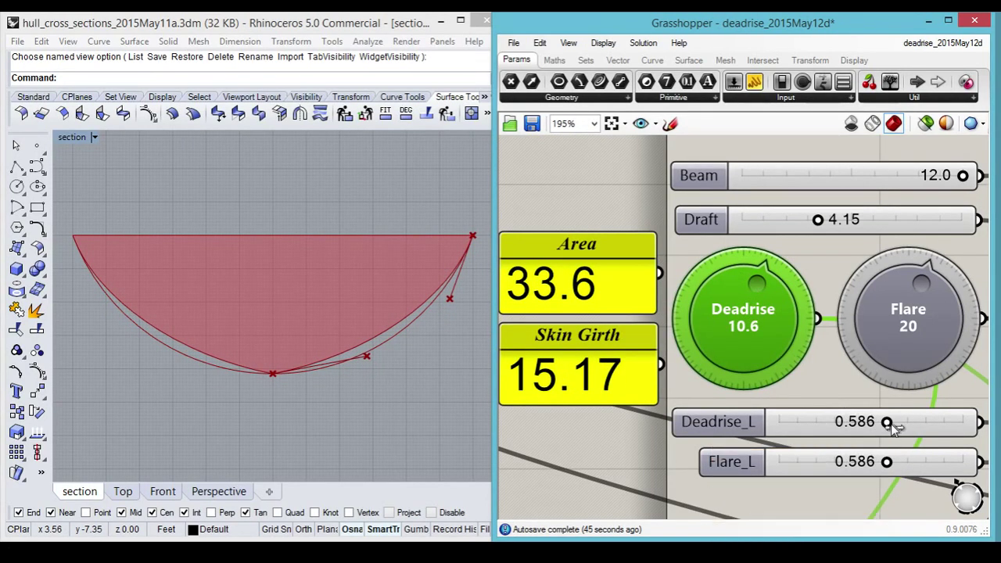
pyautogui.moveTo(887, 422); pyautogui.dragTo(959, 423)
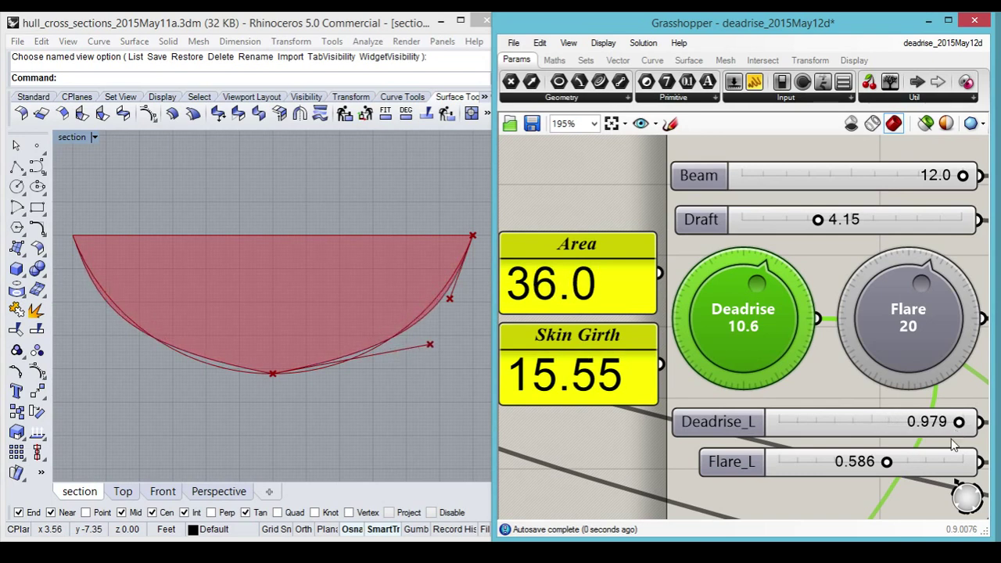
pyautogui.moveTo(887, 463); pyautogui.dragTo(947, 453)
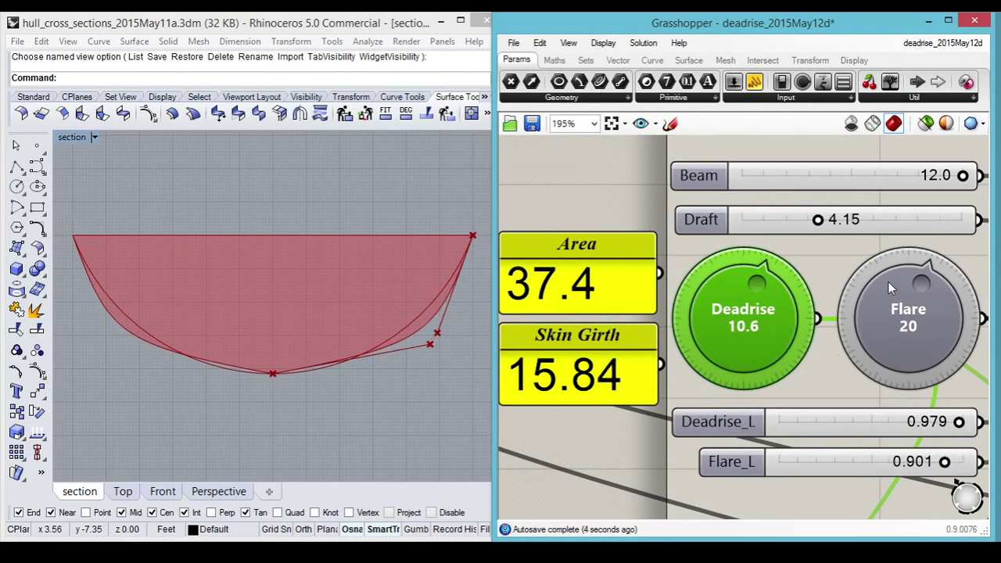
pyautogui.moveTo(924, 281)
pyautogui.mouseDown()
pyautogui.moveTo(905, 286)
pyautogui.moveTo(916, 280)
pyautogui.mouseUp()
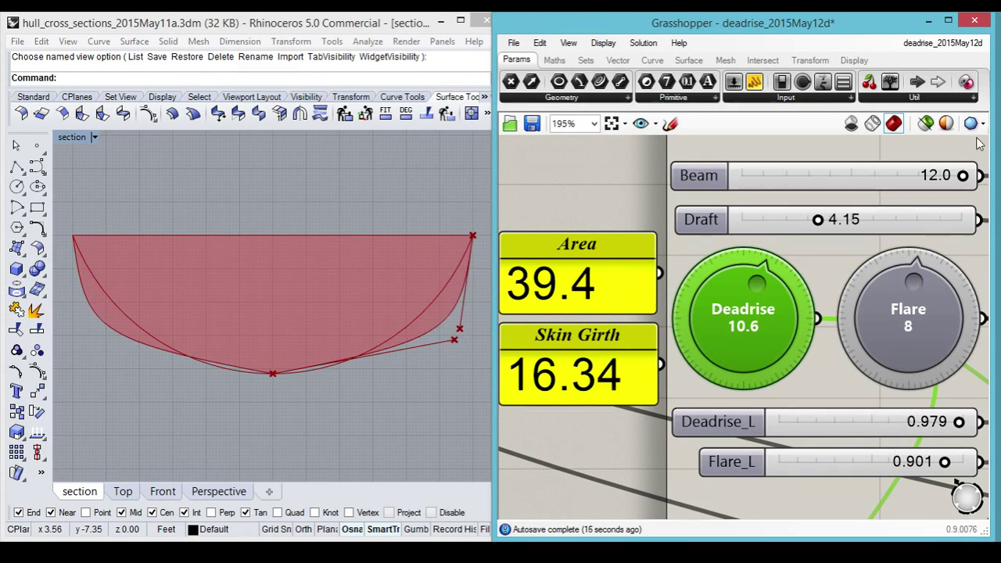
# Narrow the Beam to 8.0 and deepen the Draft to 8.02, bringing the hull bottom into view
pyautogui.moveTo(965, 177); pyautogui.dragTo(884, 175)
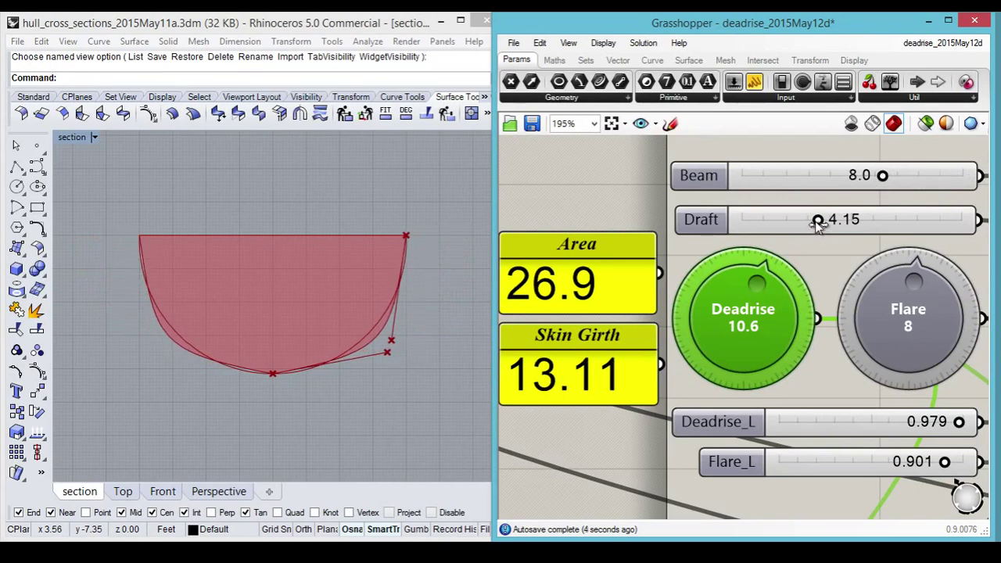
pyautogui.moveTo(818, 220); pyautogui.dragTo(890, 221)
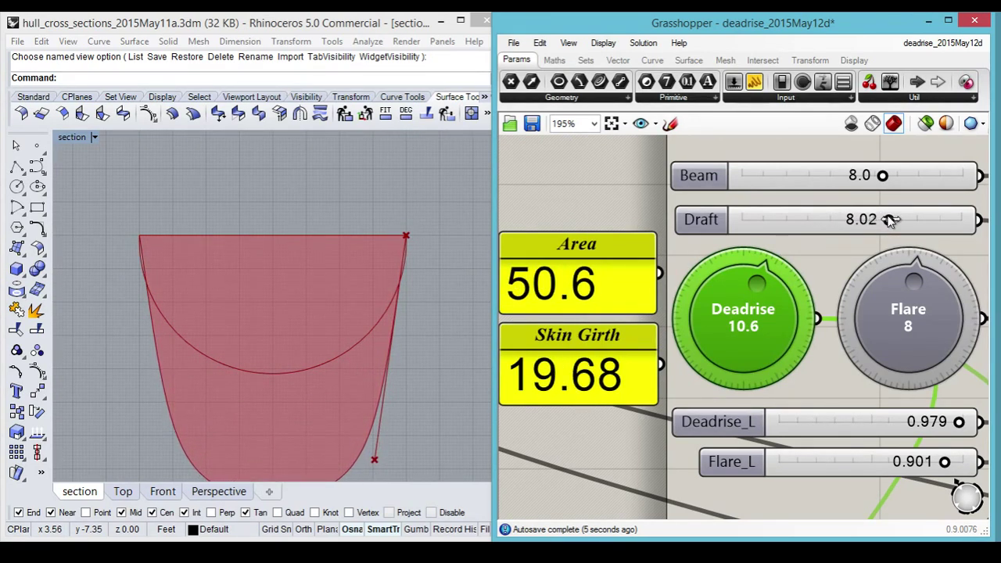
pyautogui.moveTo(448, 376); pyautogui.dragTo(438, 307, button='right')
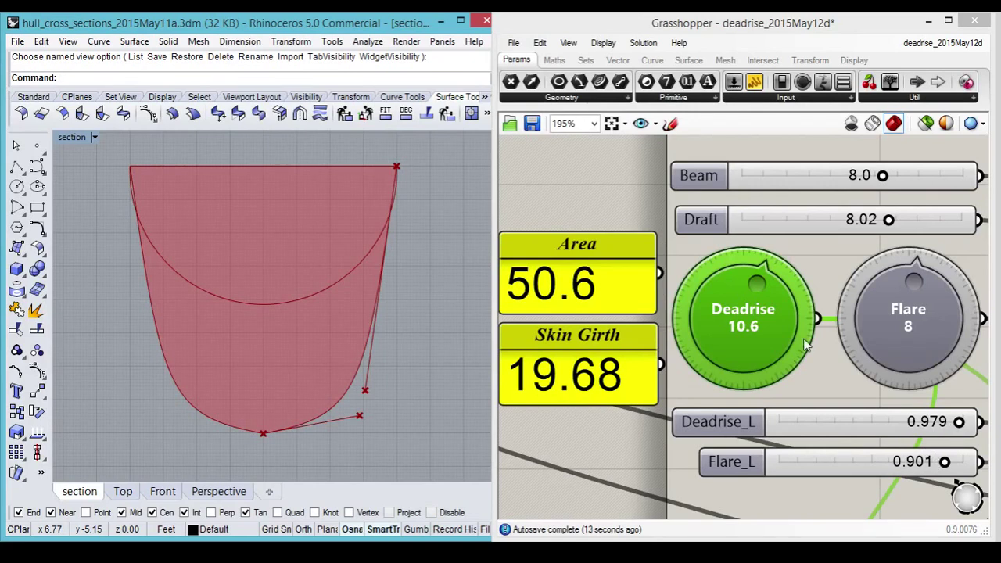
# Set Deadrise to 0, Deadrise_L to 0.071, Flare_L to 0.477 and Flare to -90
pyautogui.moveTo(753, 282); pyautogui.dragTo(735, 267)
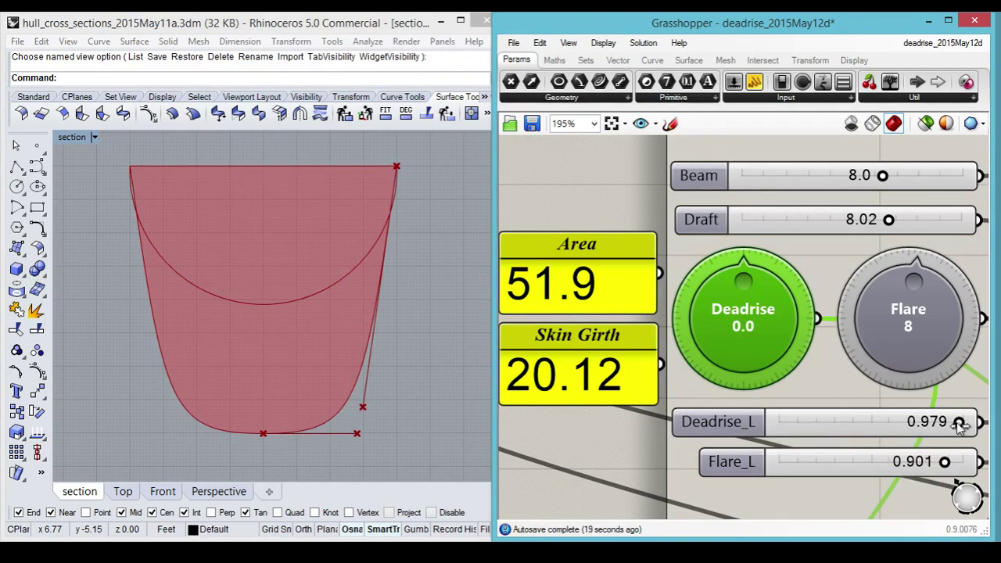
pyautogui.moveTo(961, 423); pyautogui.dragTo(794, 440)
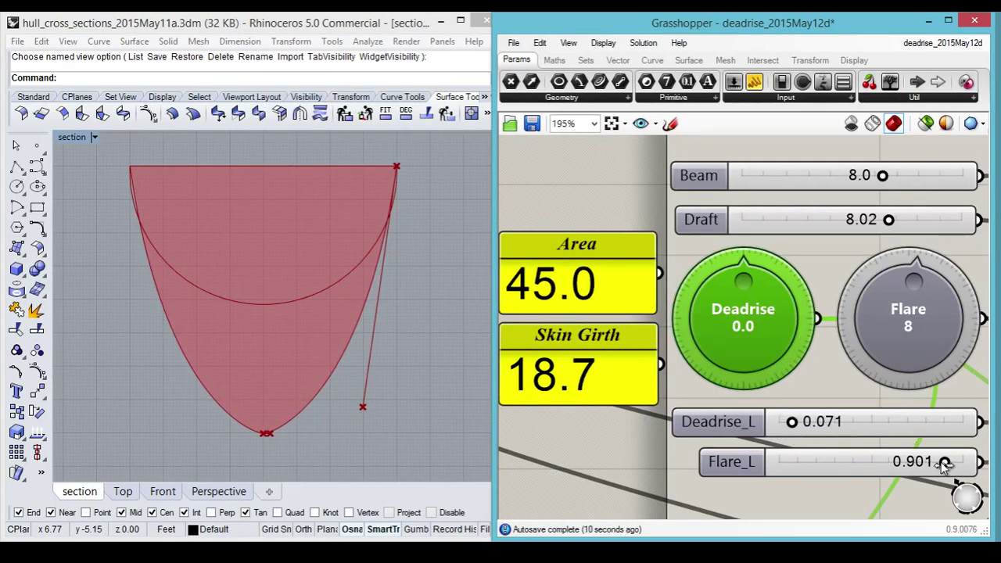
pyautogui.moveTo(945, 462); pyautogui.dragTo(866, 463)
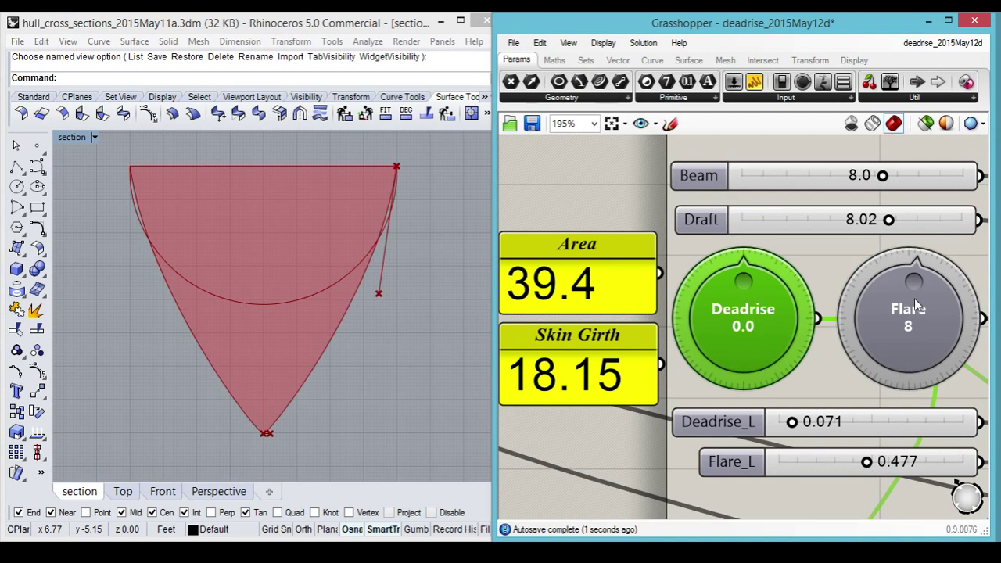
pyautogui.moveTo(908, 284); pyautogui.dragTo(867, 335)
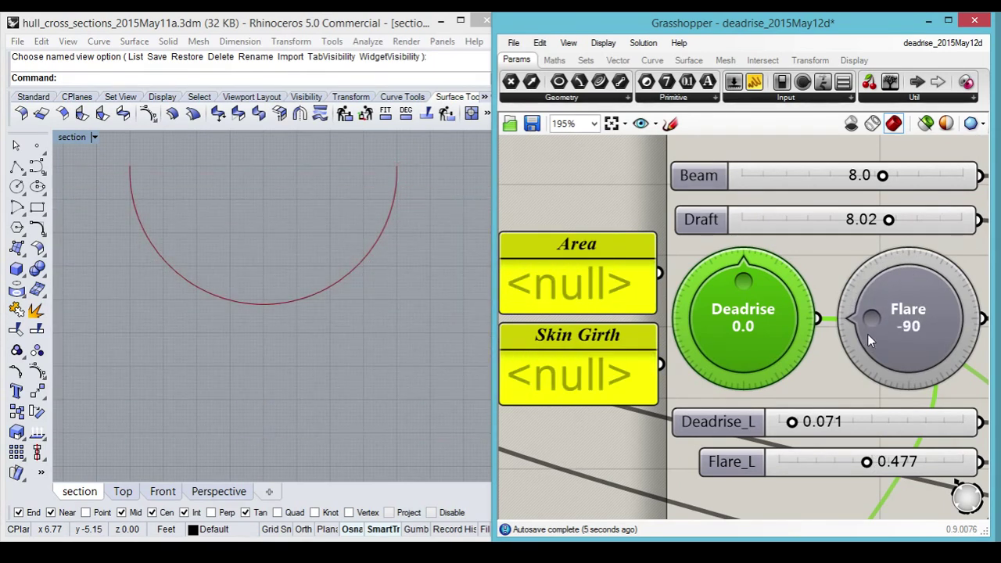
# Raise Deadrise to 34.5 and bring Flare back up from -90 to -20
pyautogui.moveTo(755, 274); pyautogui.dragTo(769, 303)
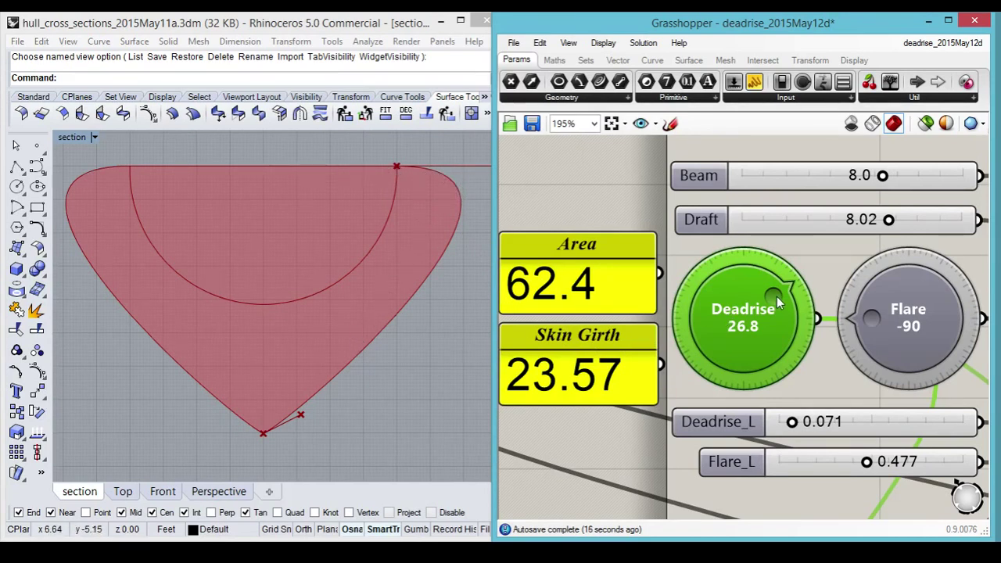
pyautogui.moveTo(777, 296); pyautogui.dragTo(782, 306)
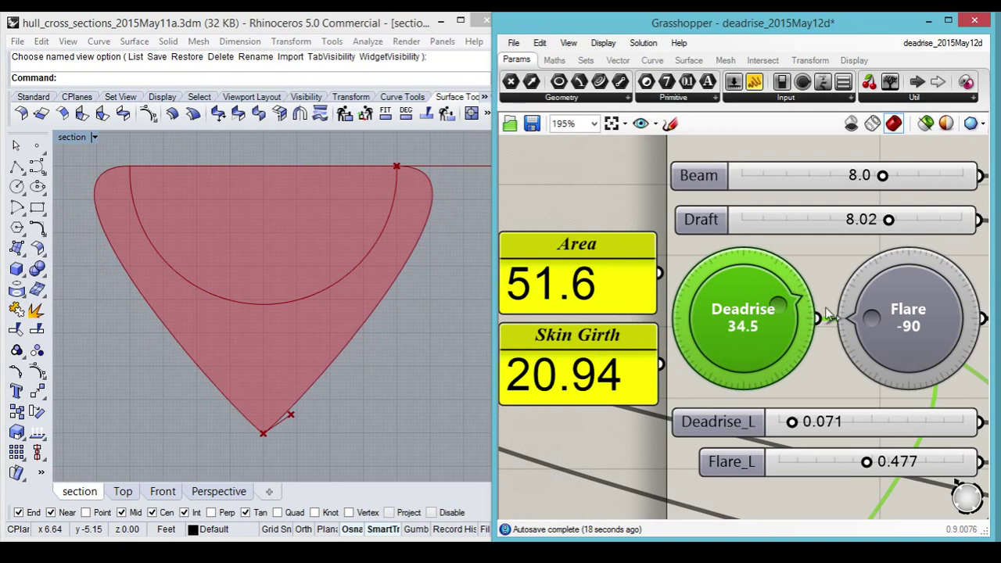
pyautogui.moveTo(874, 316); pyautogui.dragTo(927, 295)
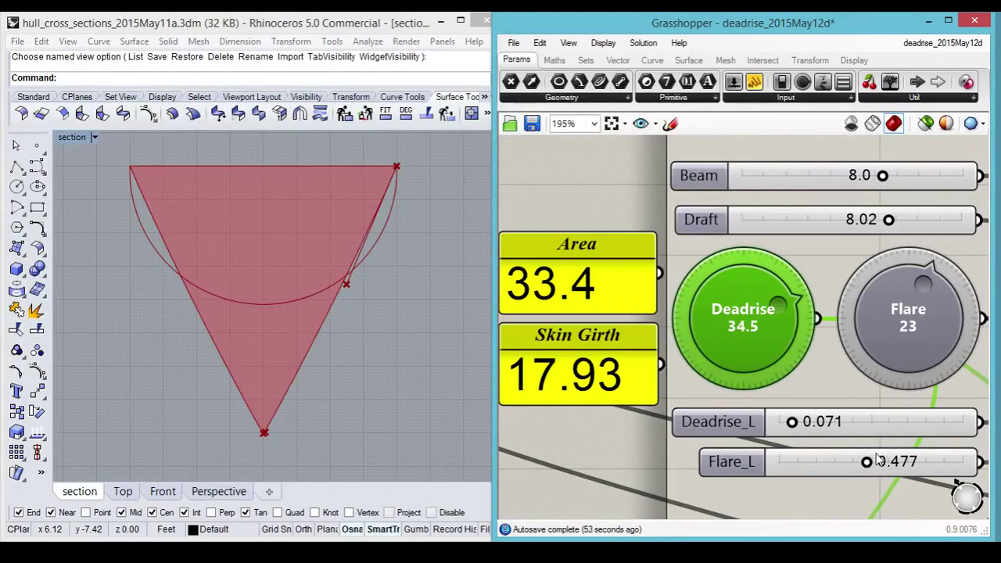
# Set Flare to 0 and Flare_L to 0.255 so Area reads 36.0
pyautogui.moveTo(867, 461); pyautogui.dragTo(887, 469)
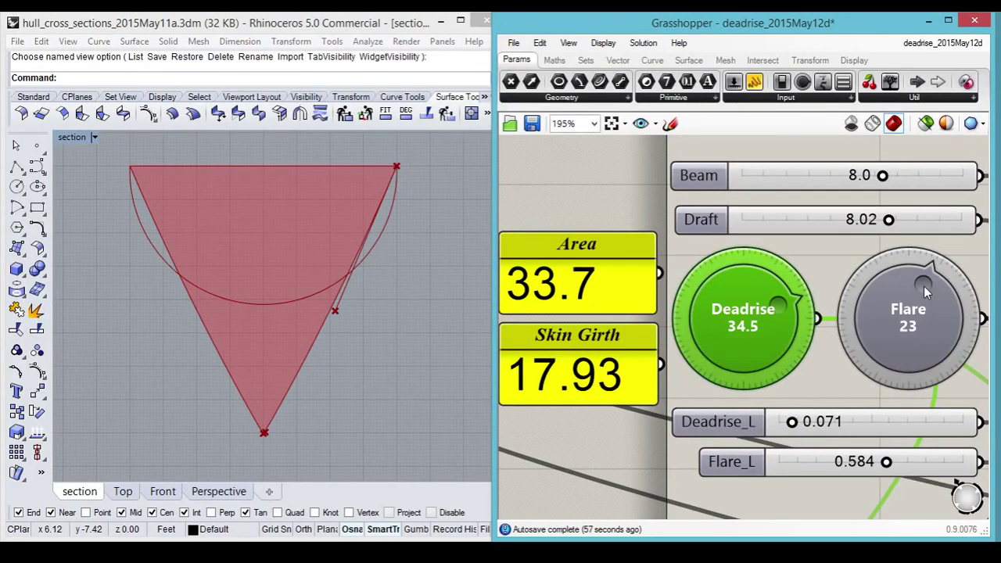
pyautogui.moveTo(924, 286); pyautogui.dragTo(911, 273)
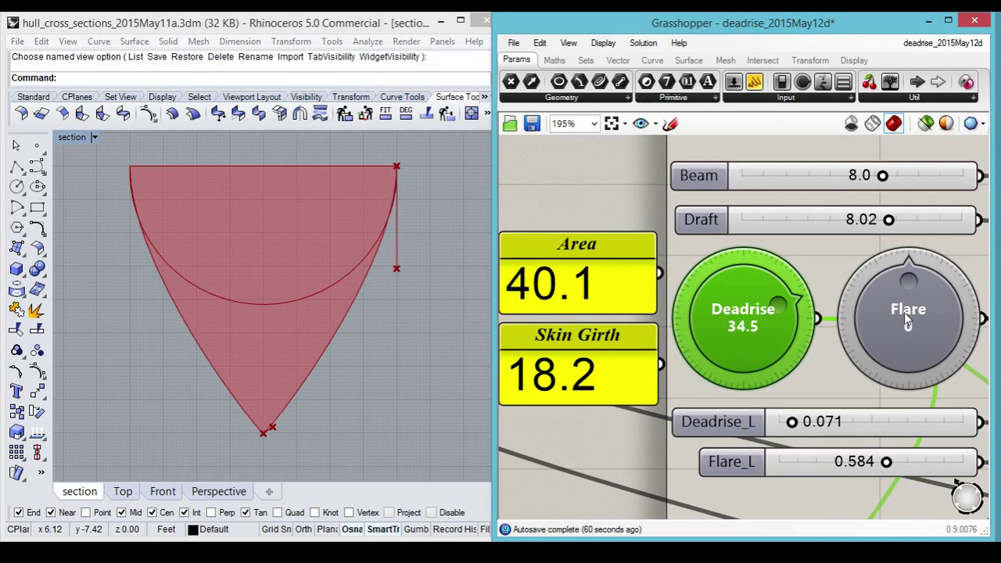
pyautogui.moveTo(888, 463); pyautogui.dragTo(826, 463)
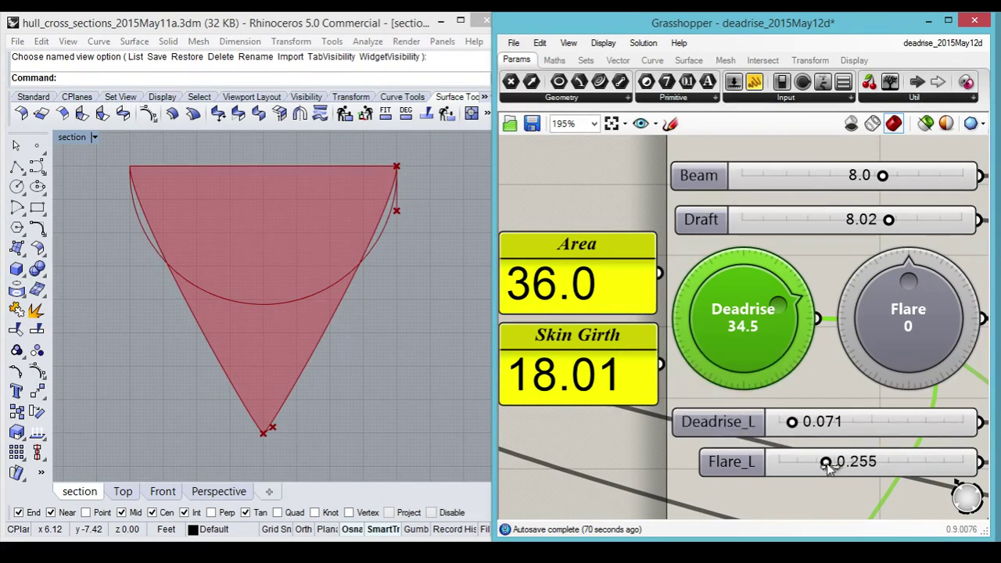